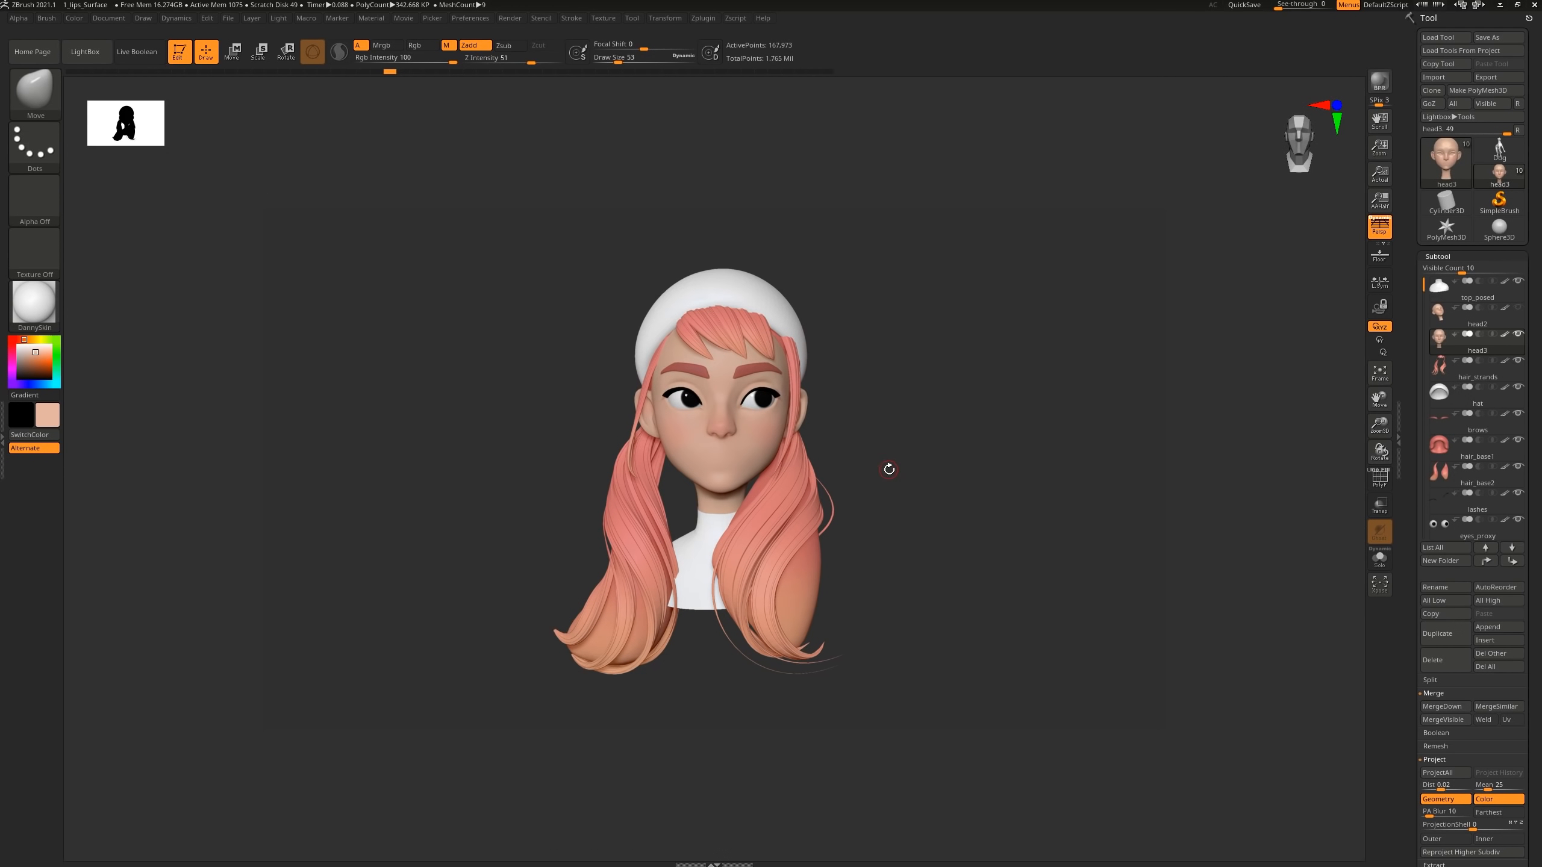
Isolate the head subtool and switch its material to BasicMaterial
mouse_move(774, 445)
ctrl+right_down()
mouse_move(723, 506)
mouse_move(685, 509)
ctrl+right_up()
key(shift+s)
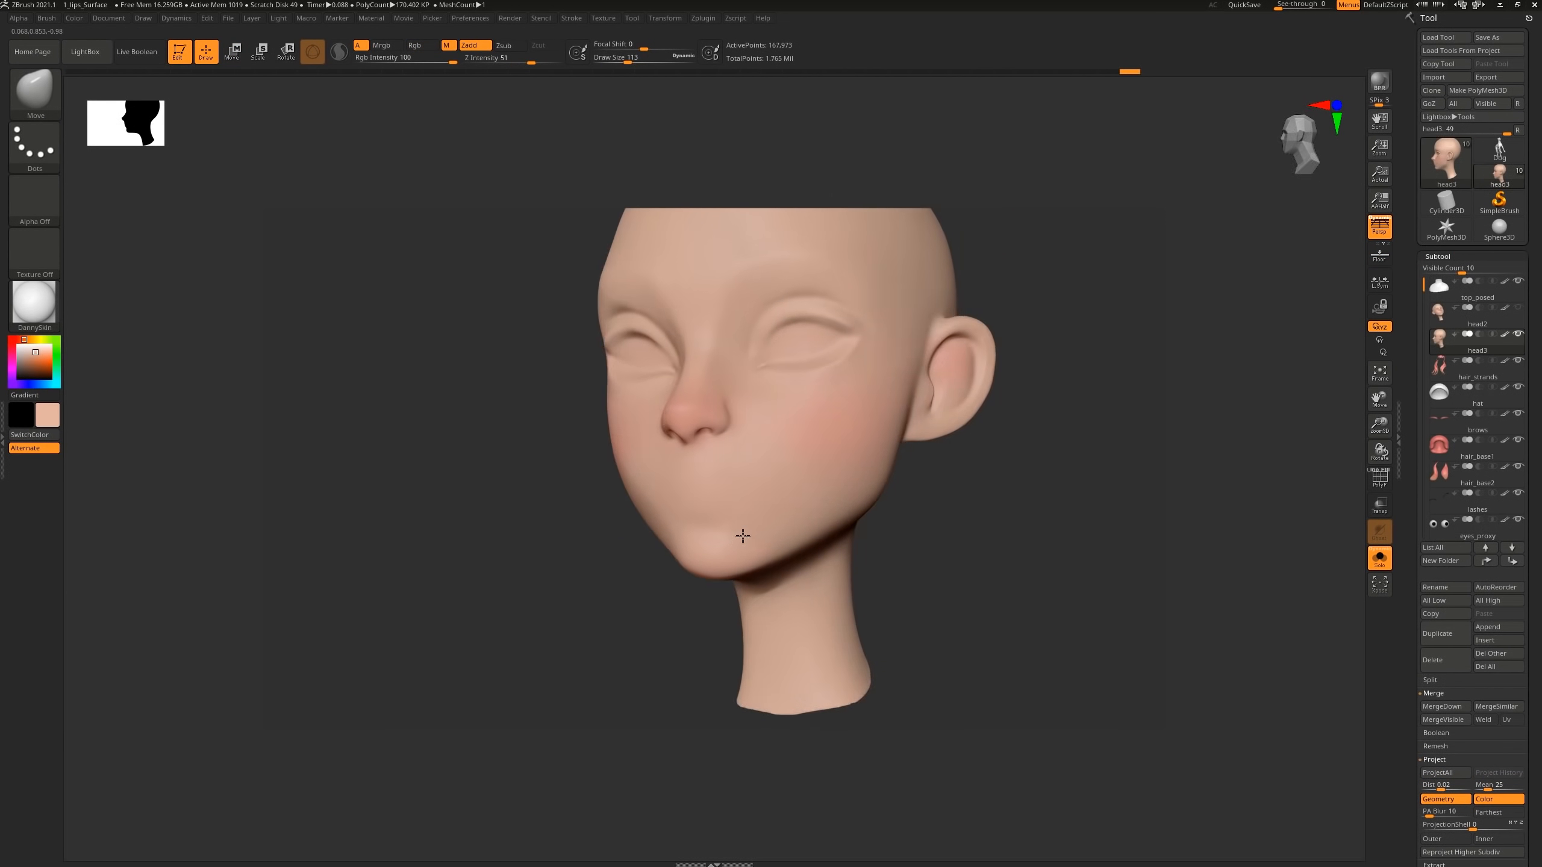
right_drag(716, 452, 757, 403)
click(36, 306)
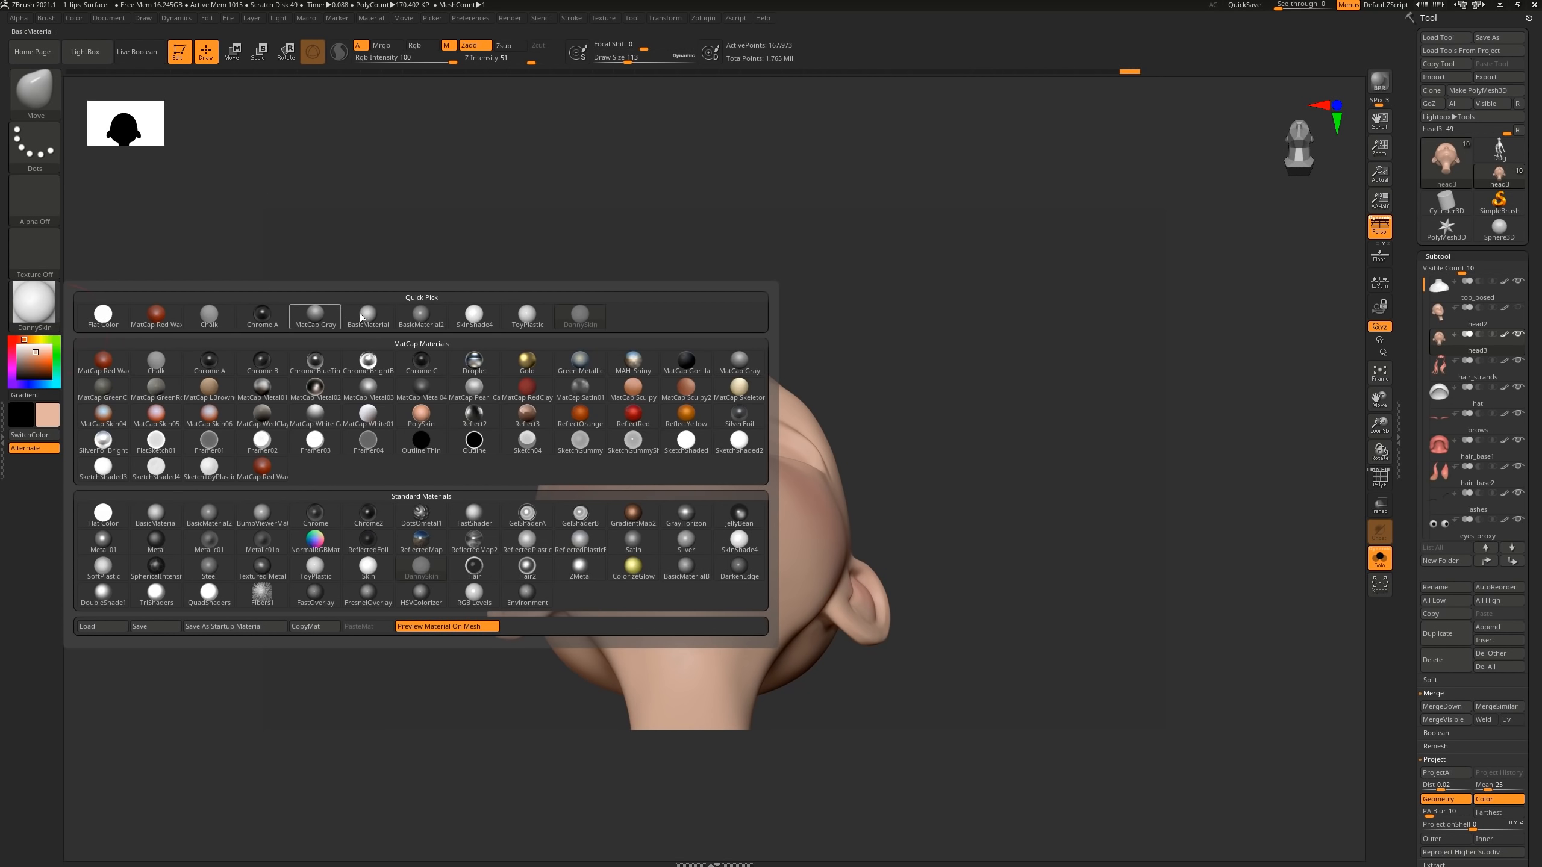
click(362, 314)
right_drag(707, 468, 825, 472)
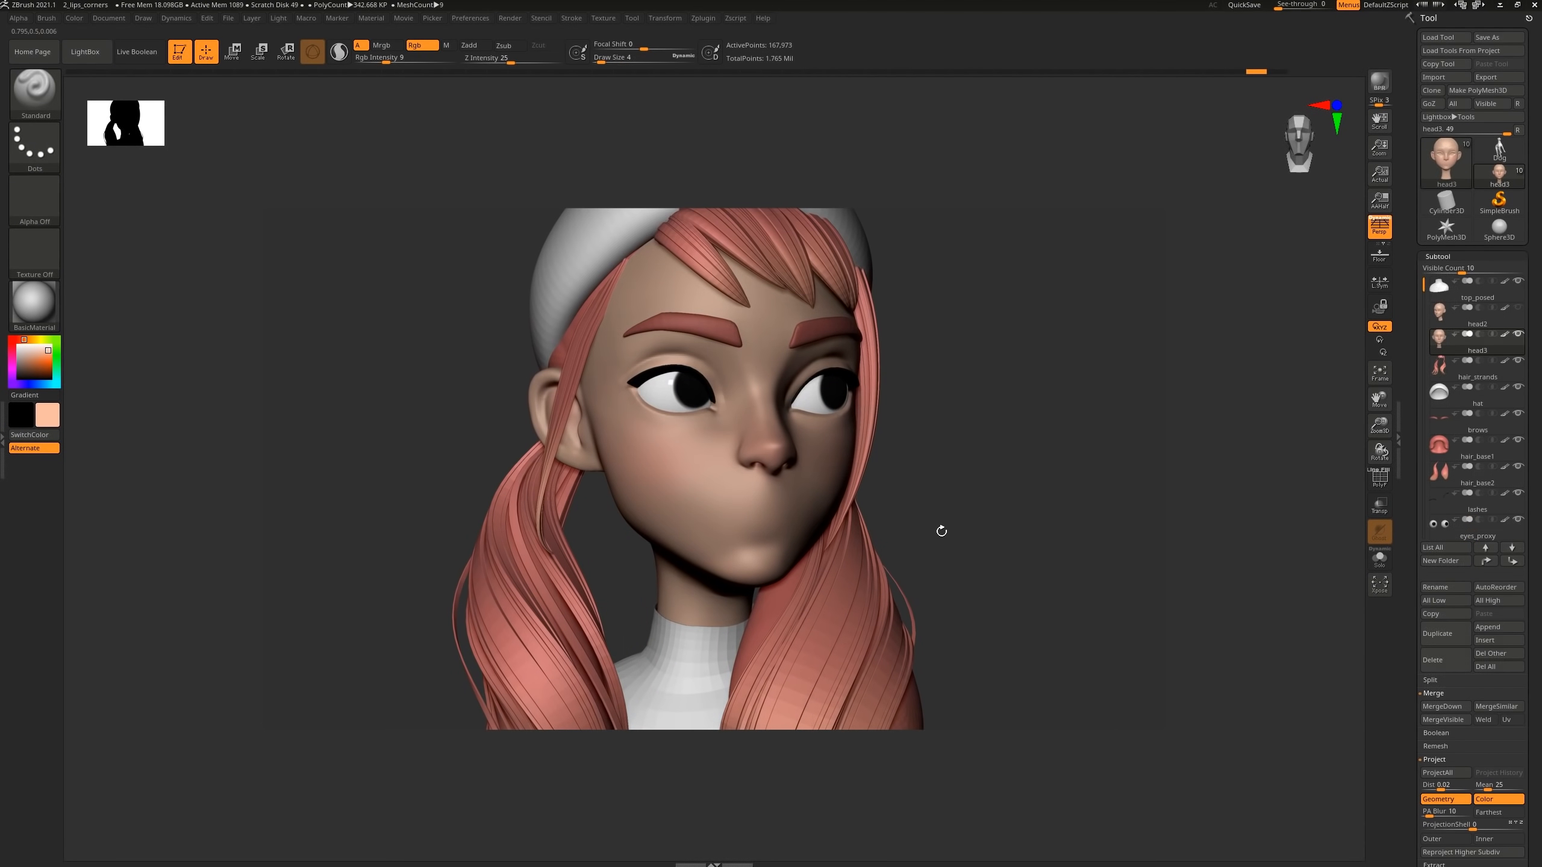
Select the DamStandard brush and enlarge its draw size to 37
key(b)
key(d)
key(s)
key(space)
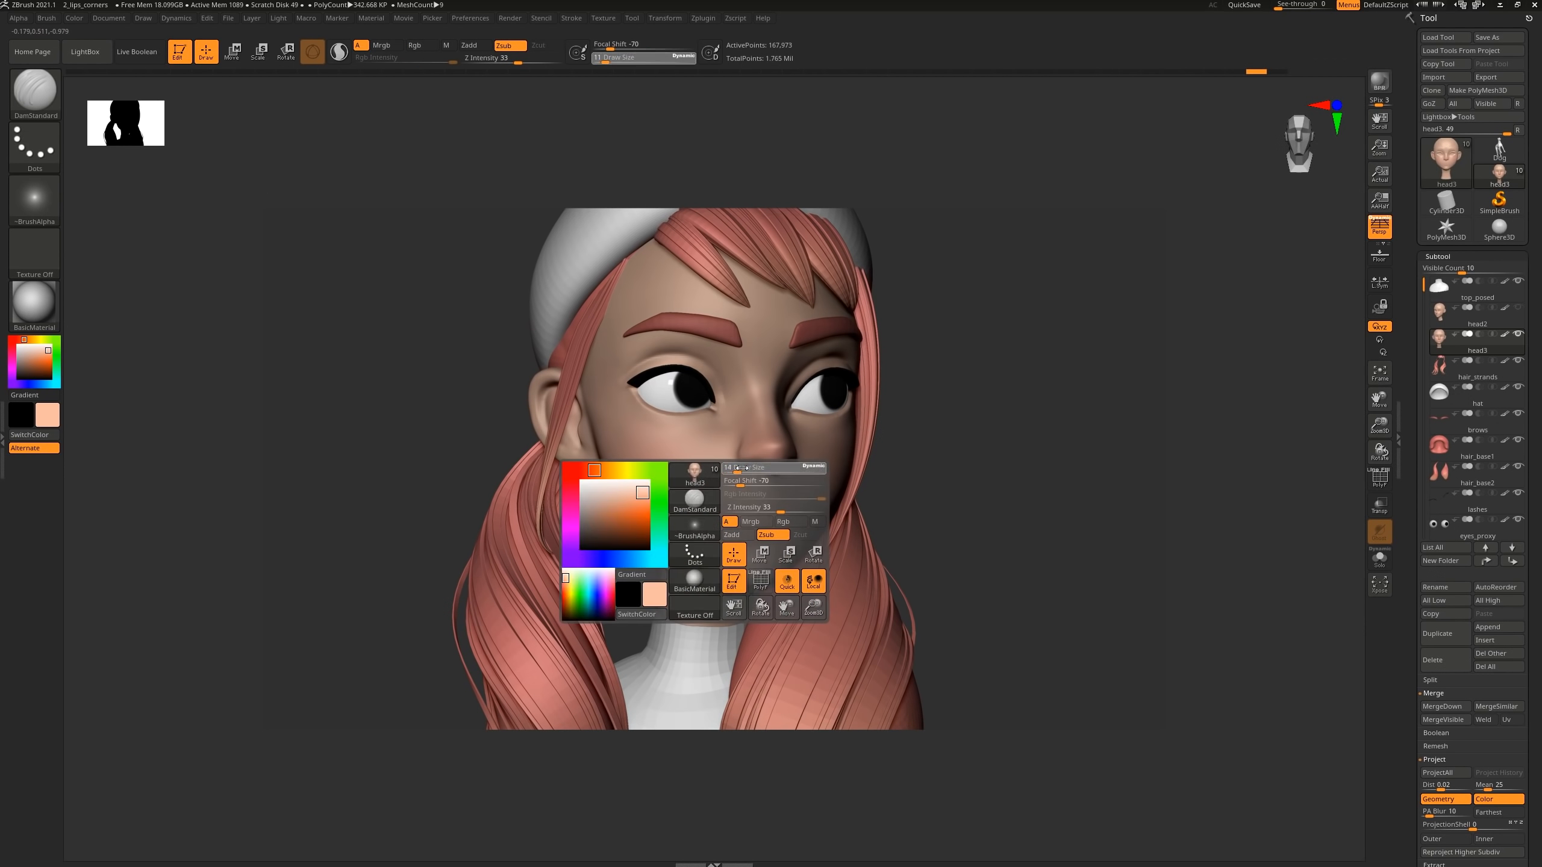
drag(730, 472, 742, 472)
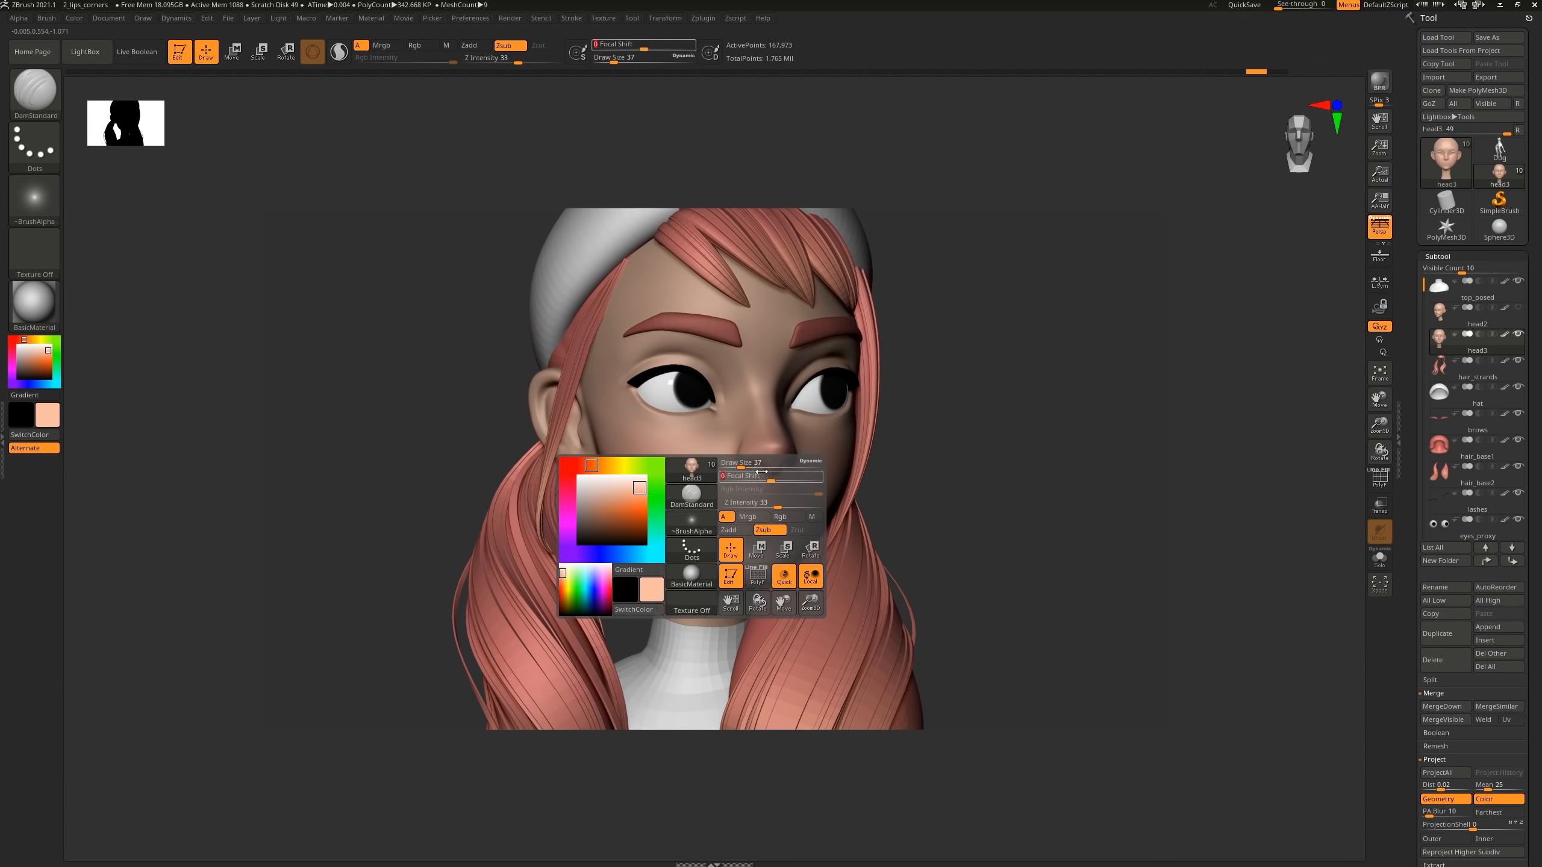
mouse_move(751, 460)
mouse_down()
mouse_move(719, 462)
mouse_move(717, 559)
mouse_up()
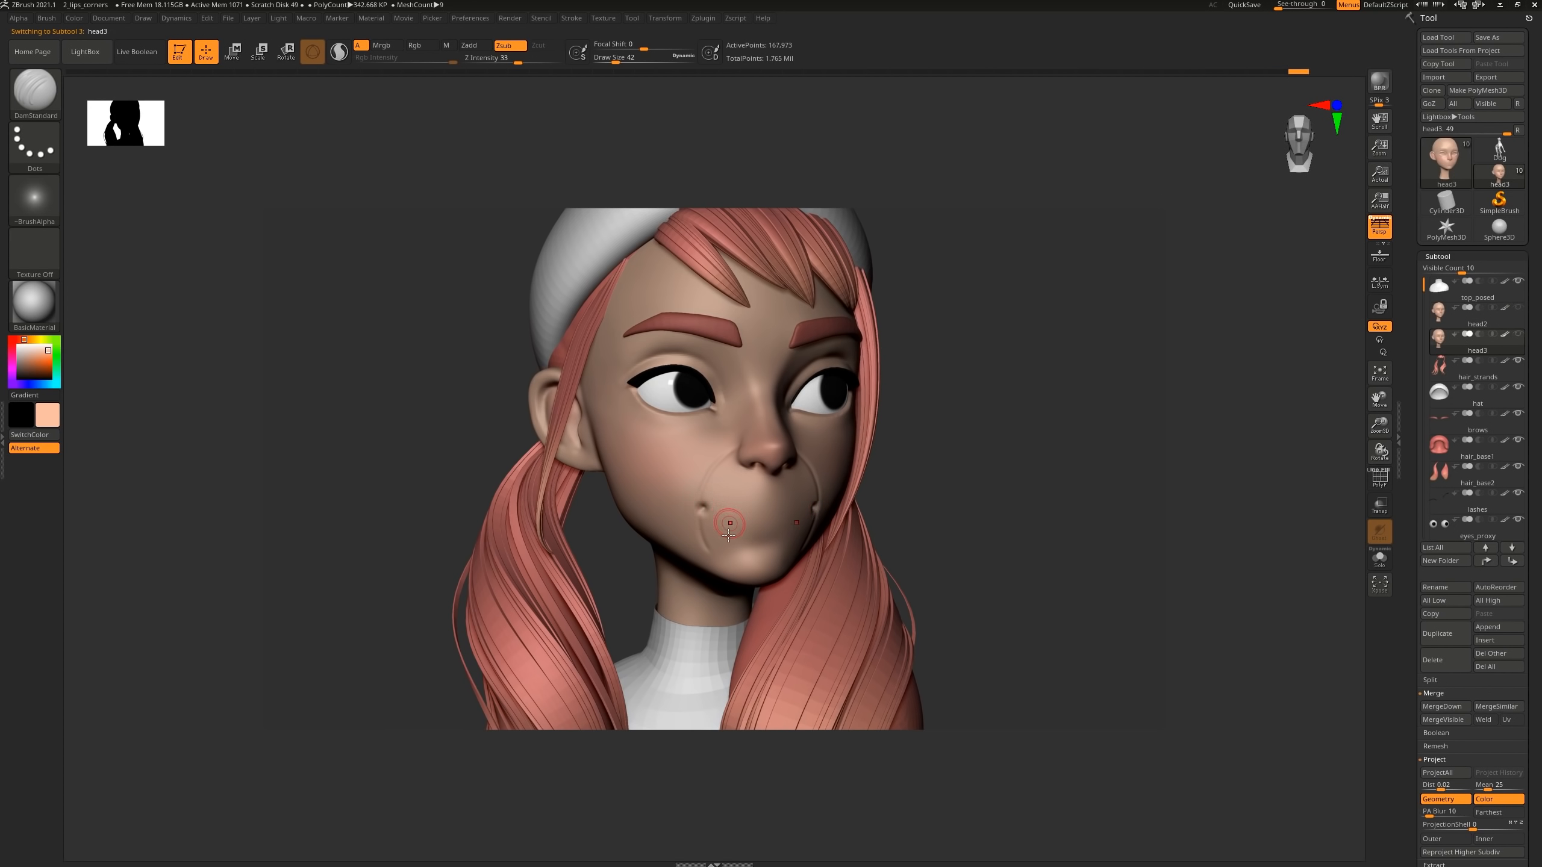
key(ctrl+z)
key(ctrl+shift+z)
drag(996, 516, 930, 499)
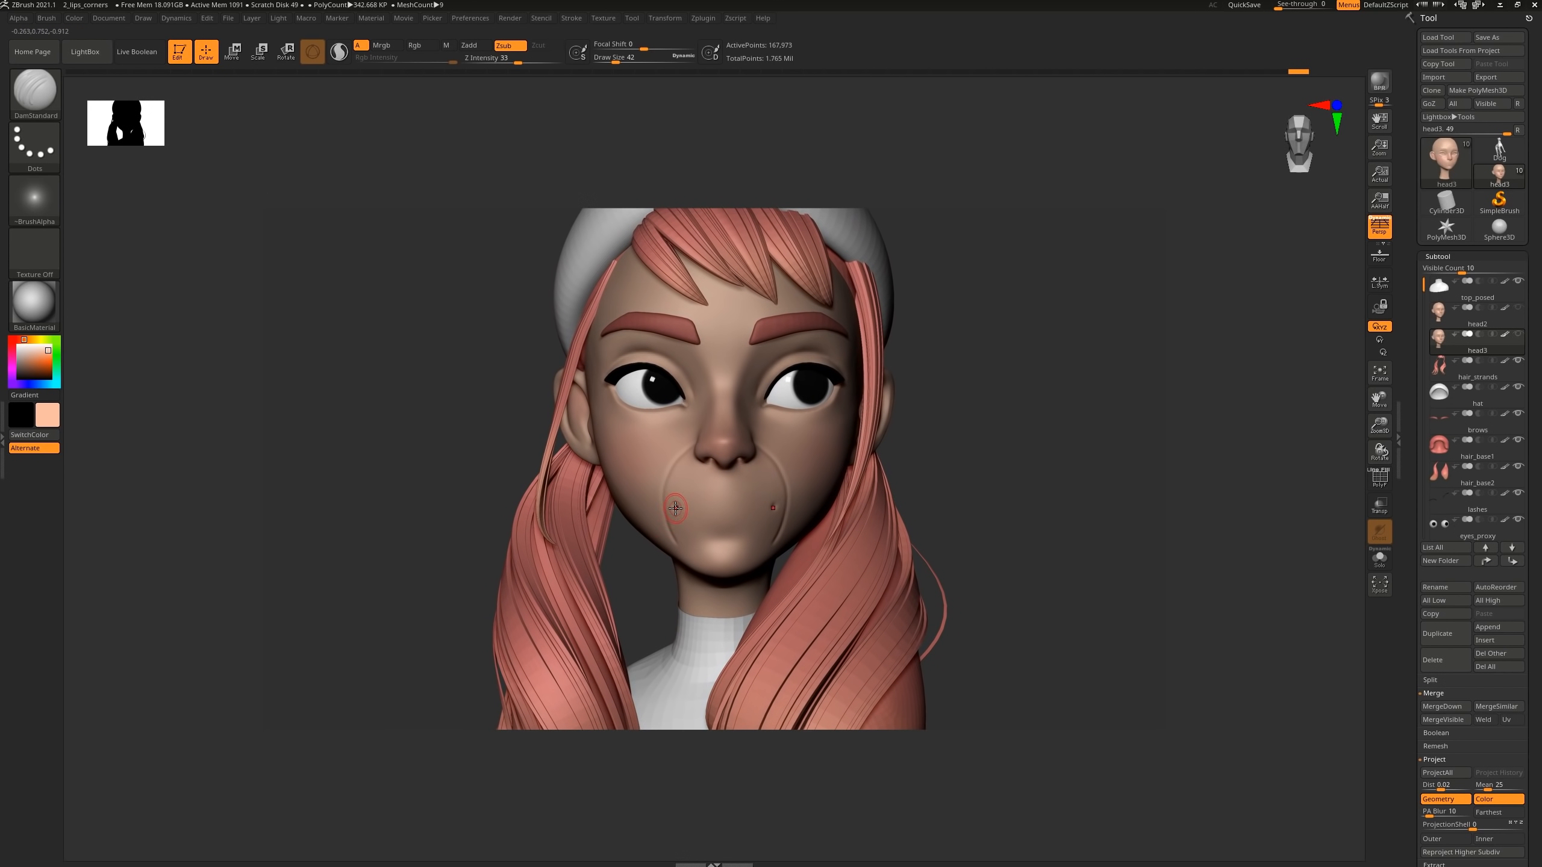
key(ctrl+z)
key(ctrl+z)
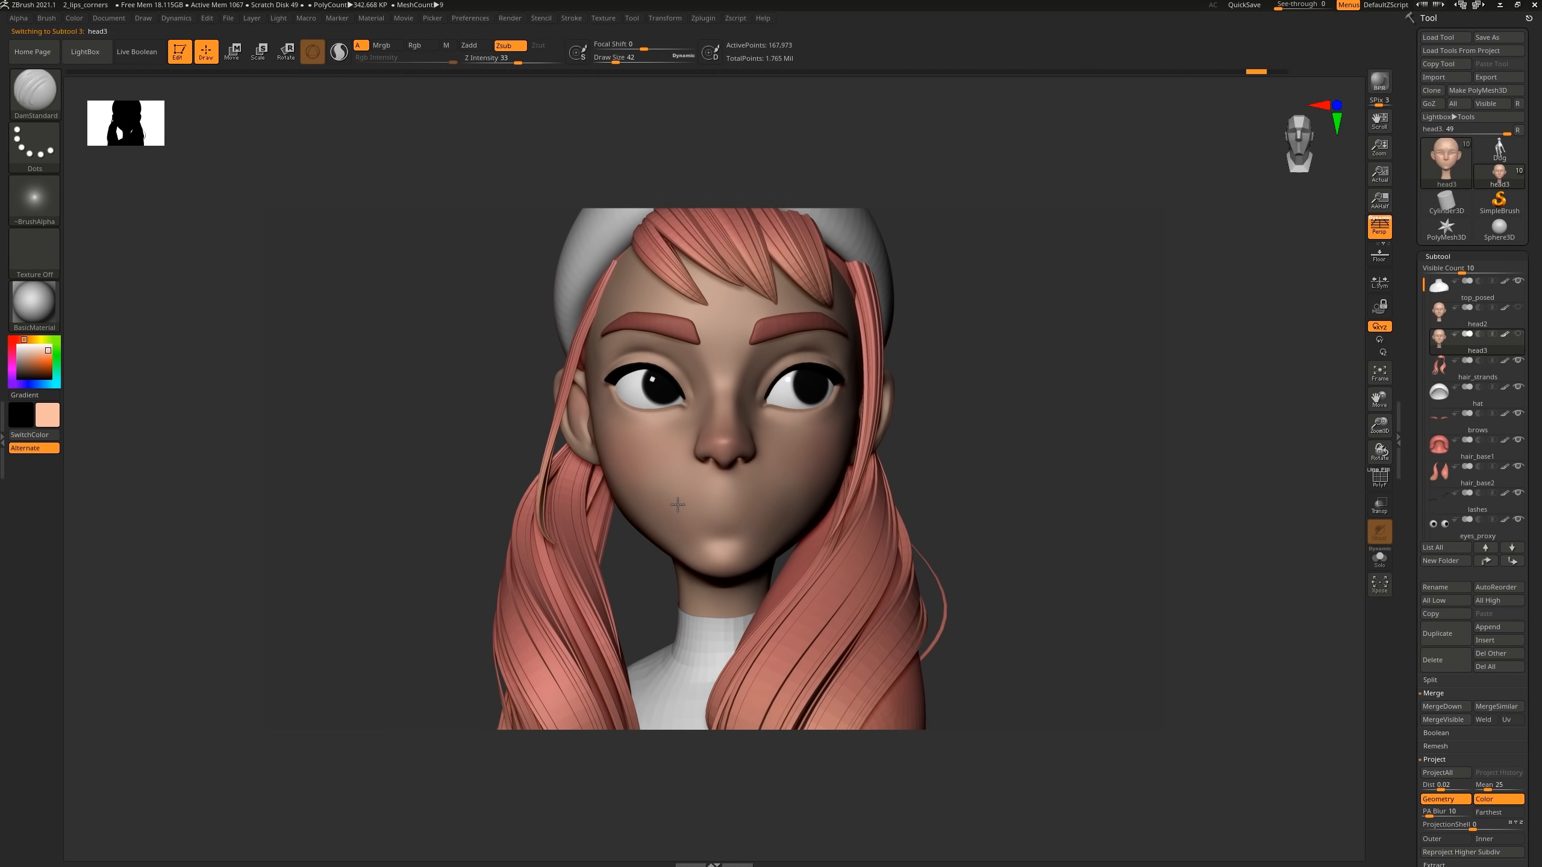
Dent both lip corners and carve a curved lip centreline between them with the DamStandard brush at draw size 28
click(678, 505)
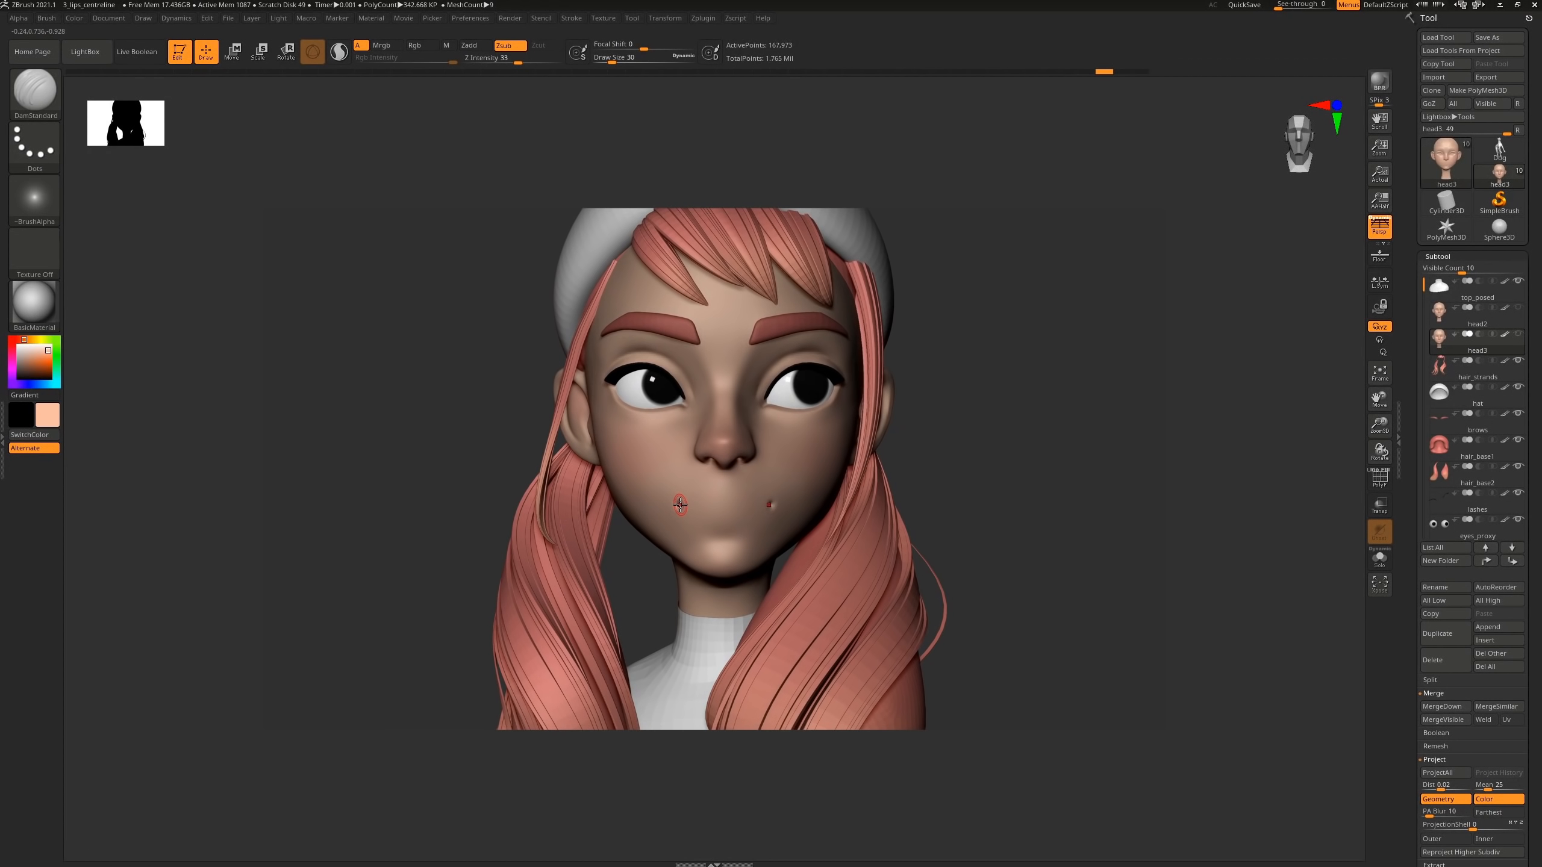
drag(680, 504, 771, 503)
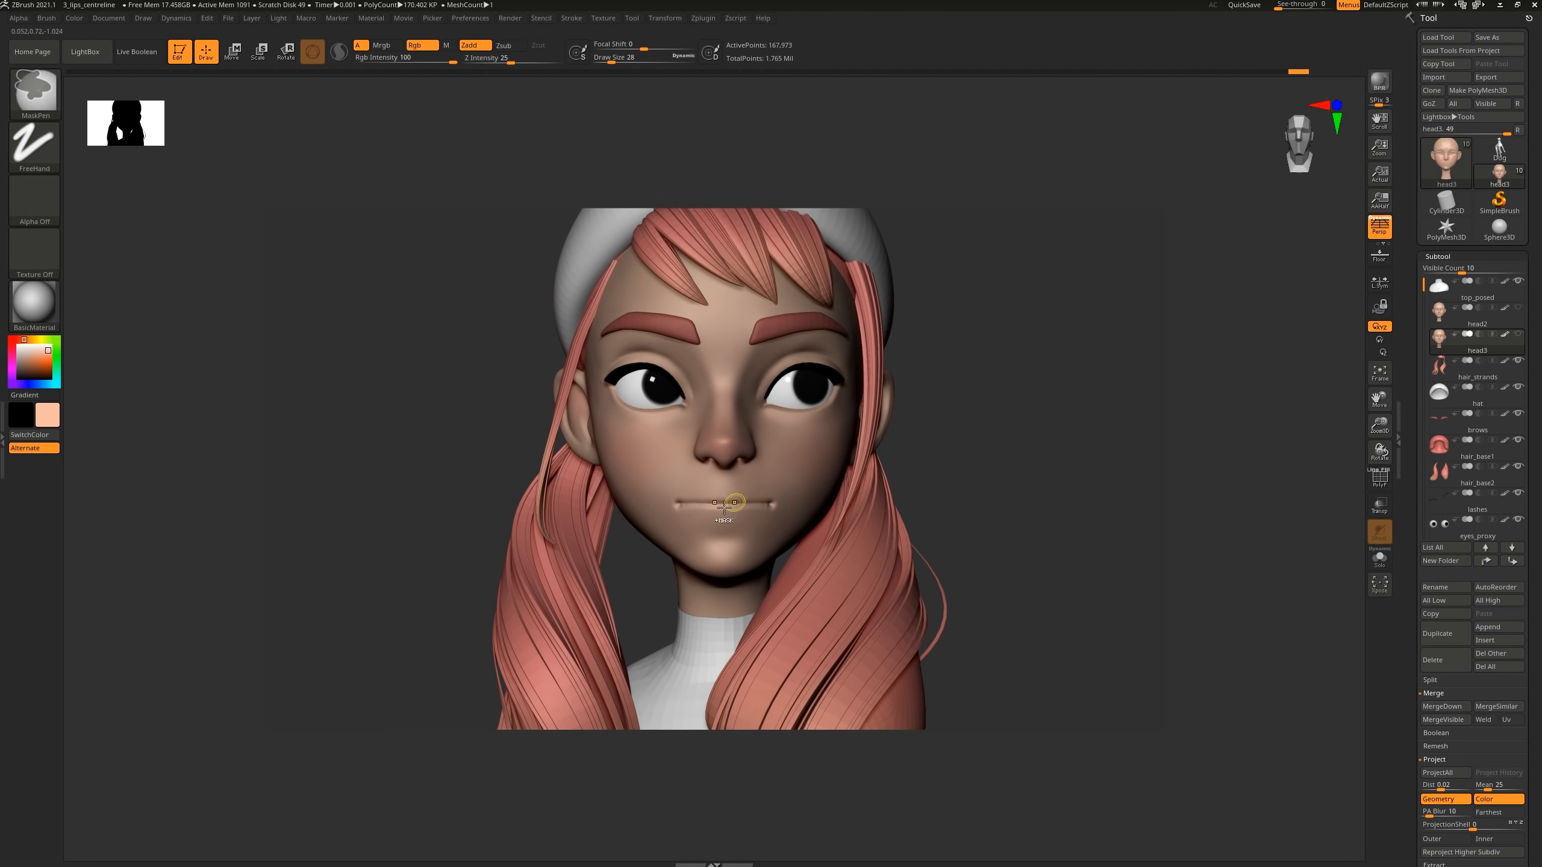
key(ctrl+z)
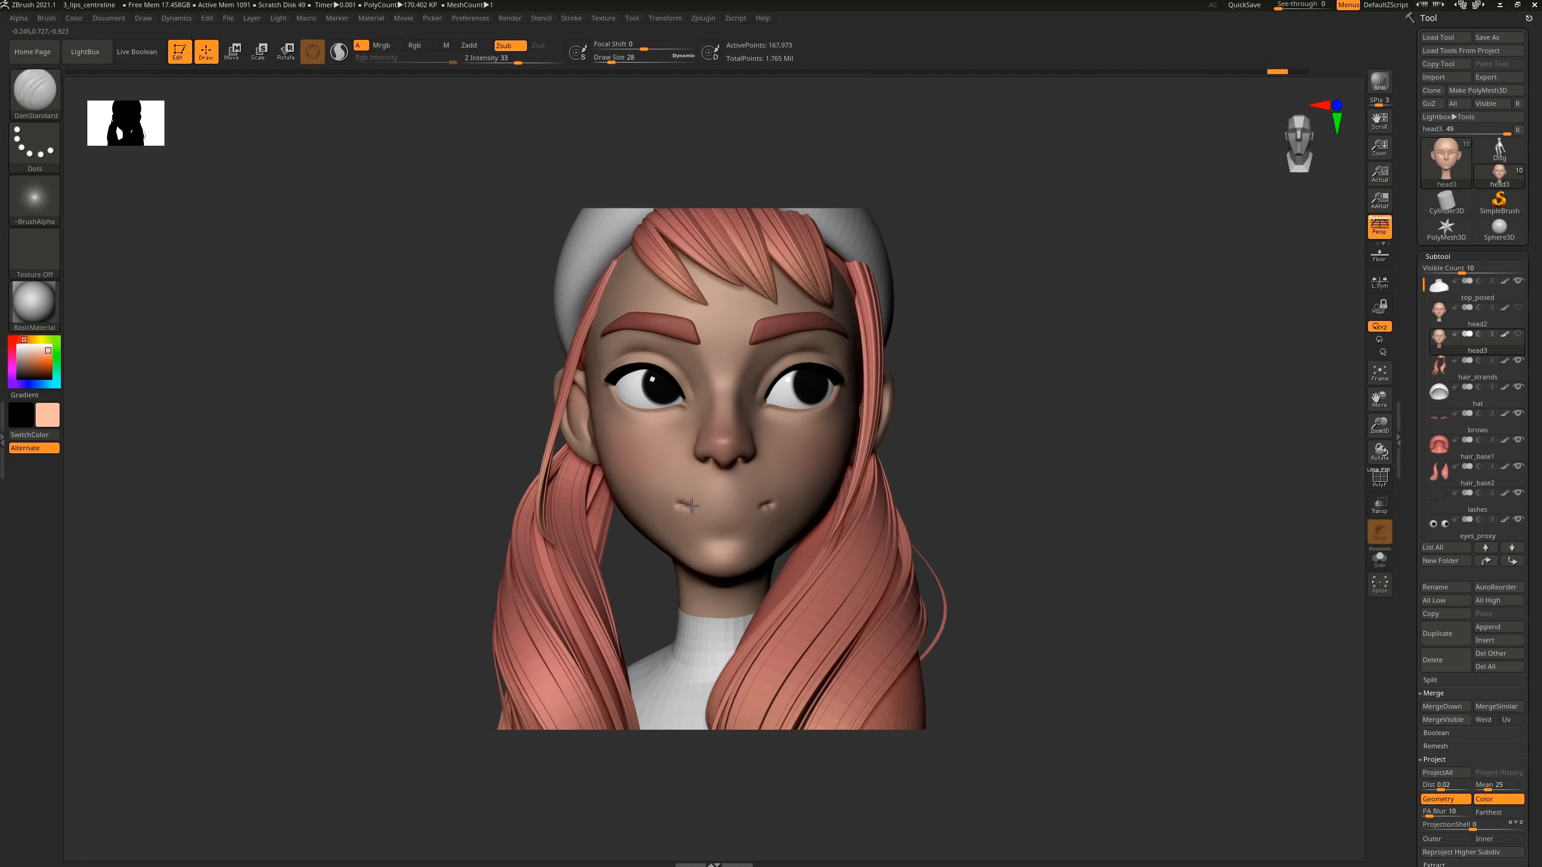
drag(691, 505, 776, 503)
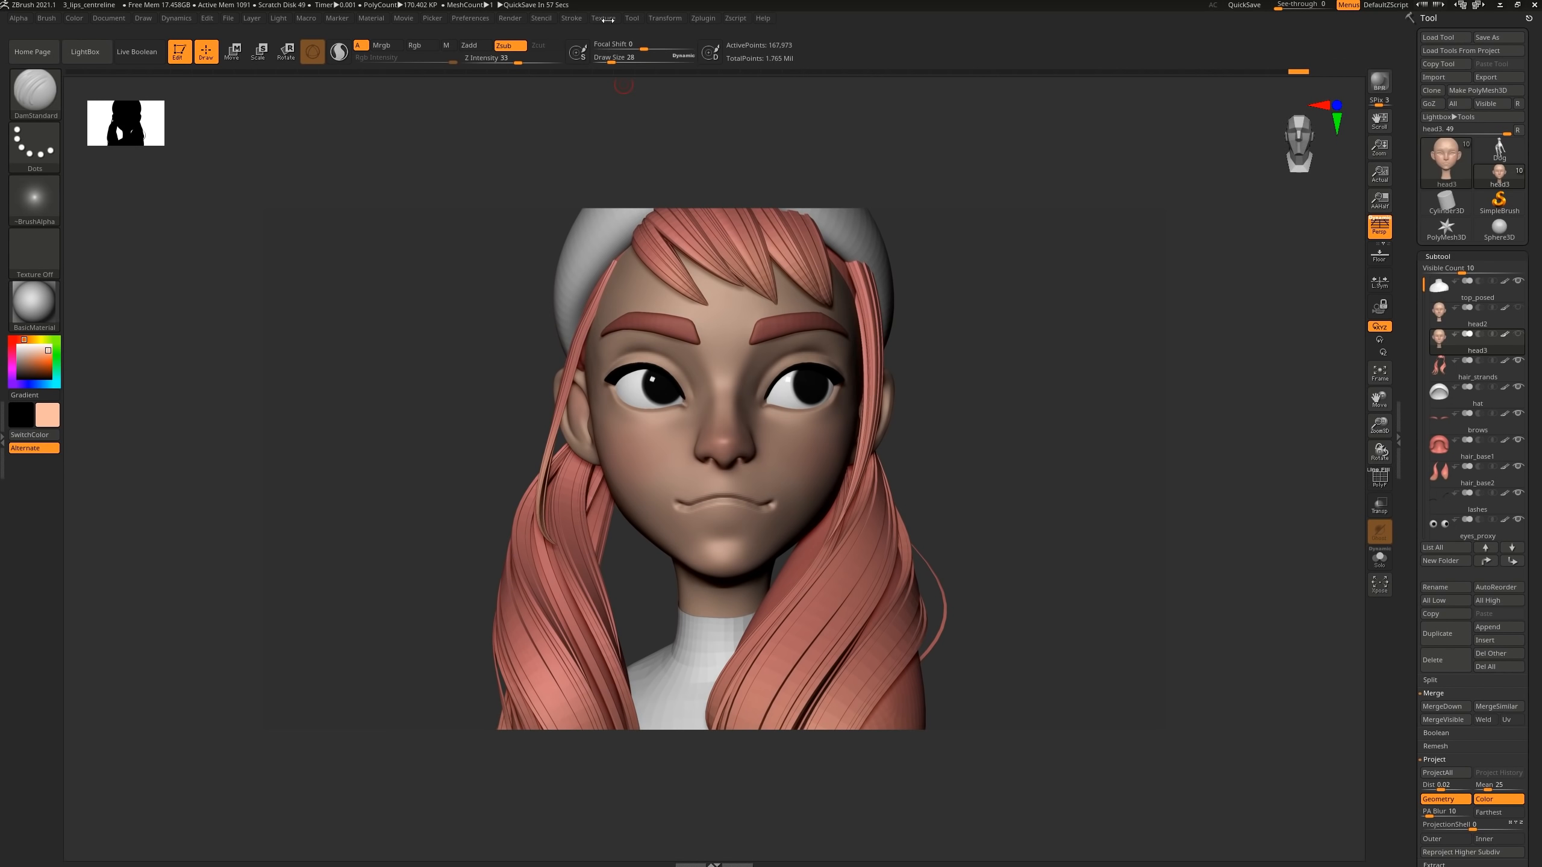
Look through the brush's Lazy Mouse stroke settings, including LazySmooth
click(571, 17)
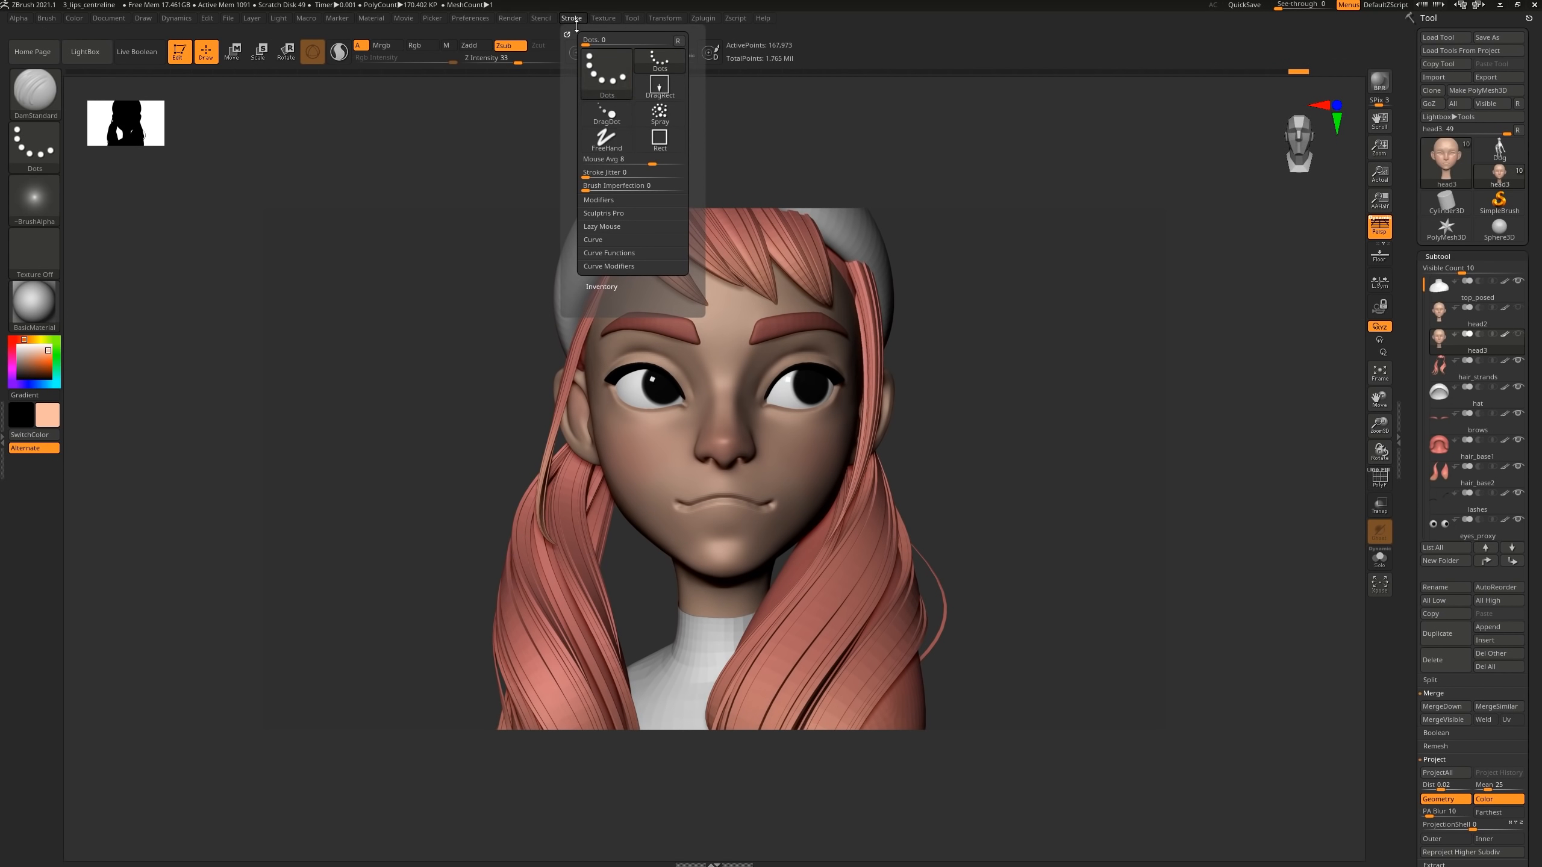
click(614, 227)
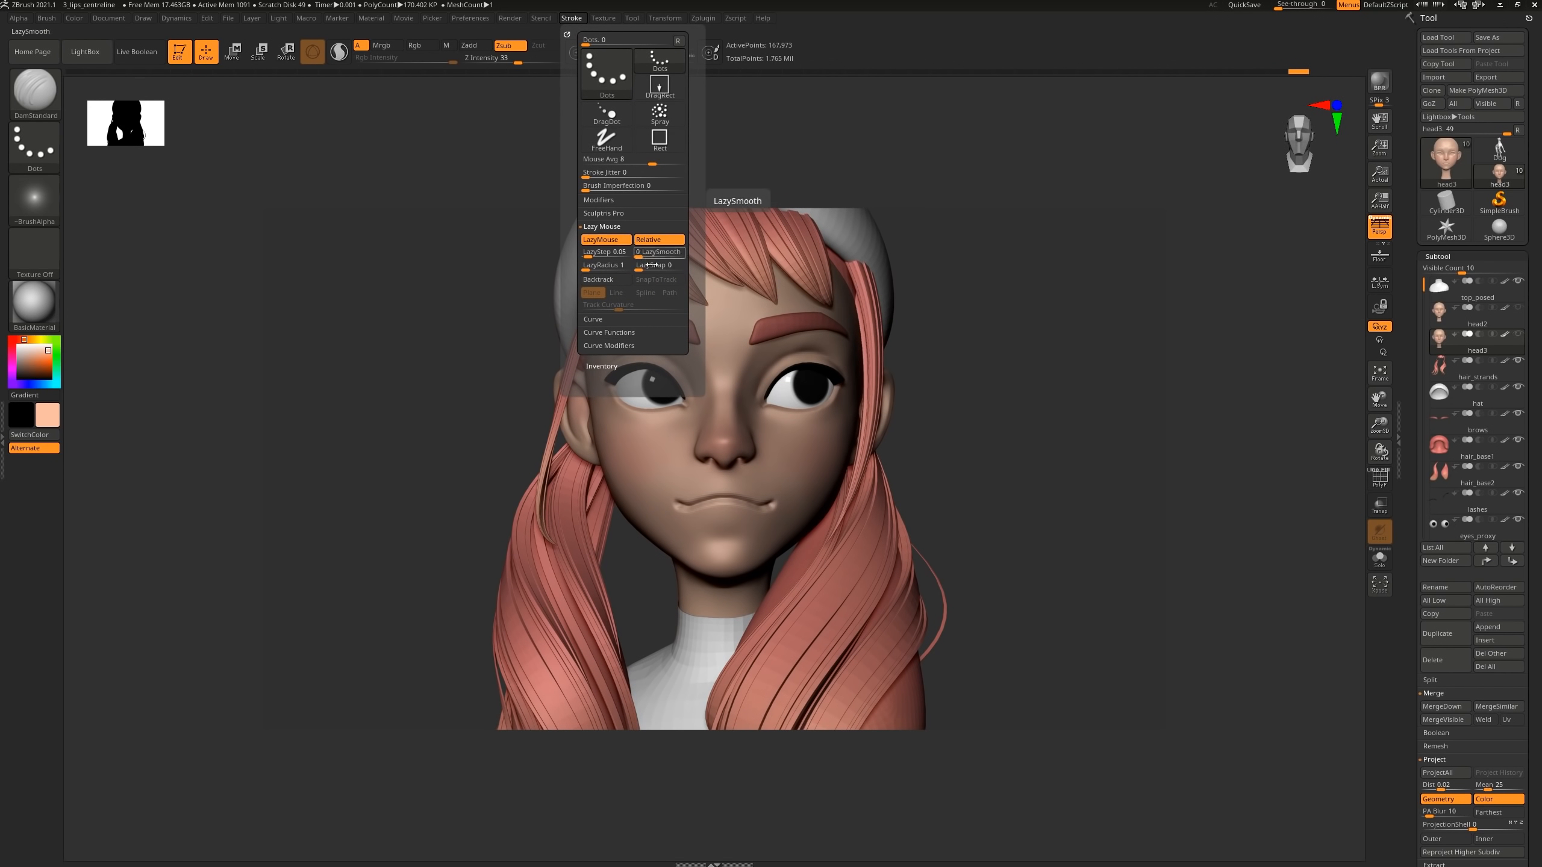
click(653, 259)
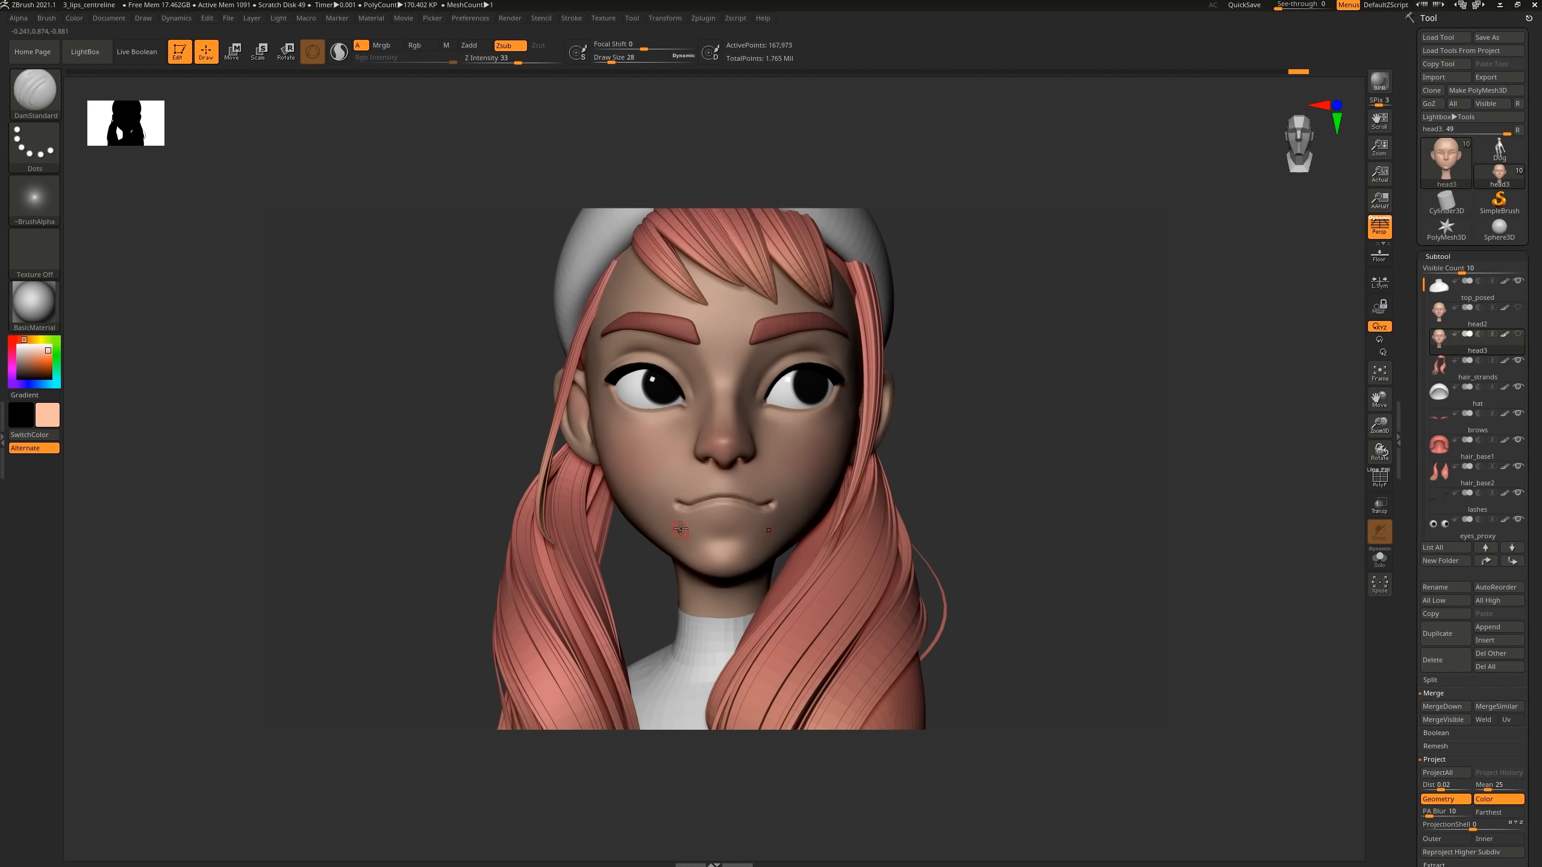
Retrace the middle of the lip centreline with DamStandard while checking it from several angles
right_drag(681, 529, 686, 511)
drag(697, 504, 721, 496)
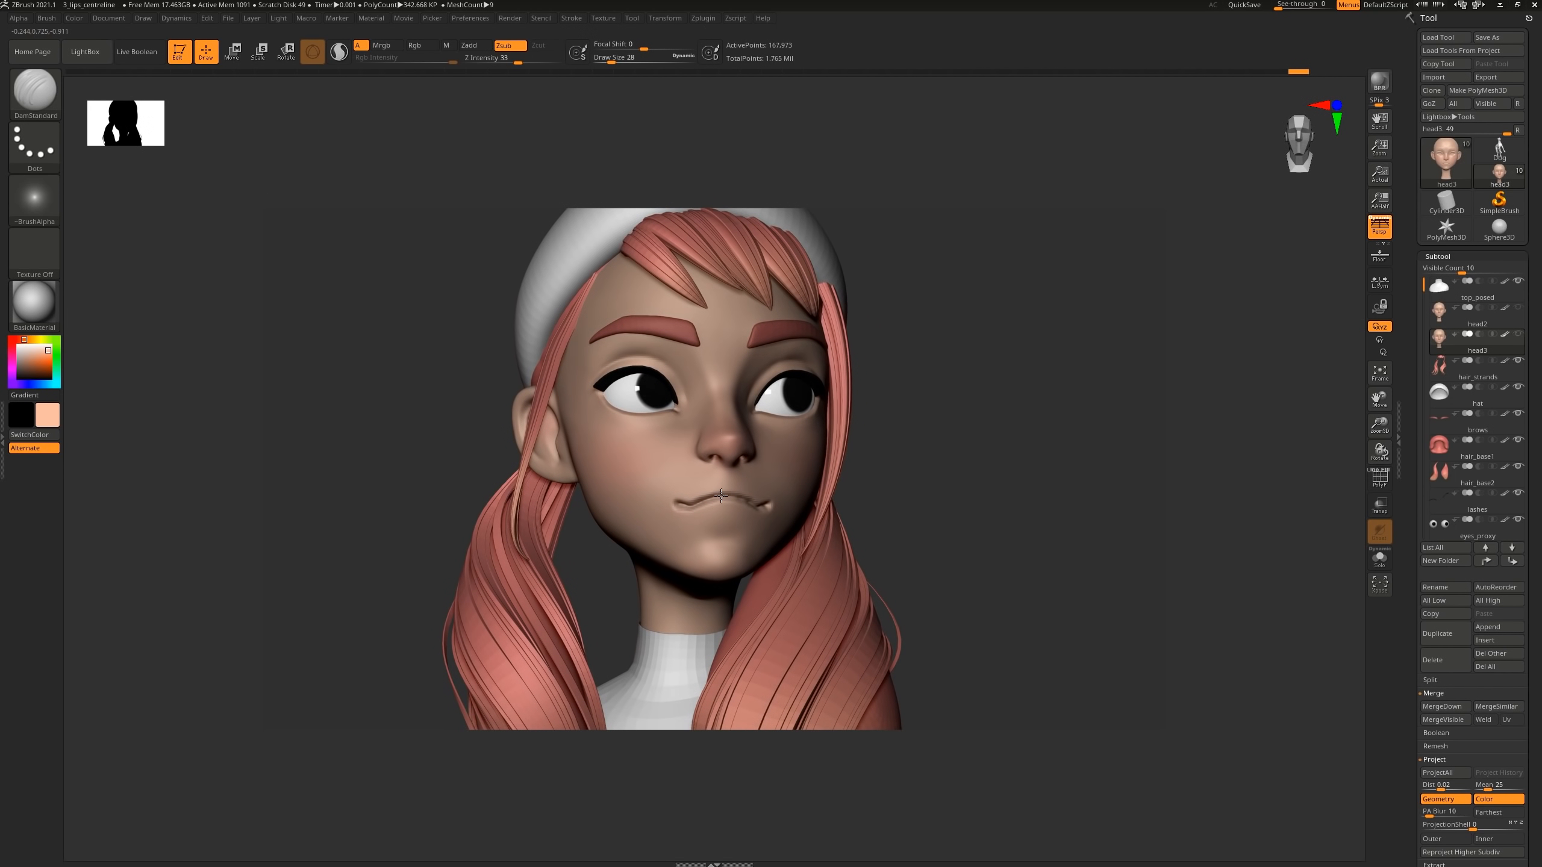
right_drag(772, 517, 757, 455)
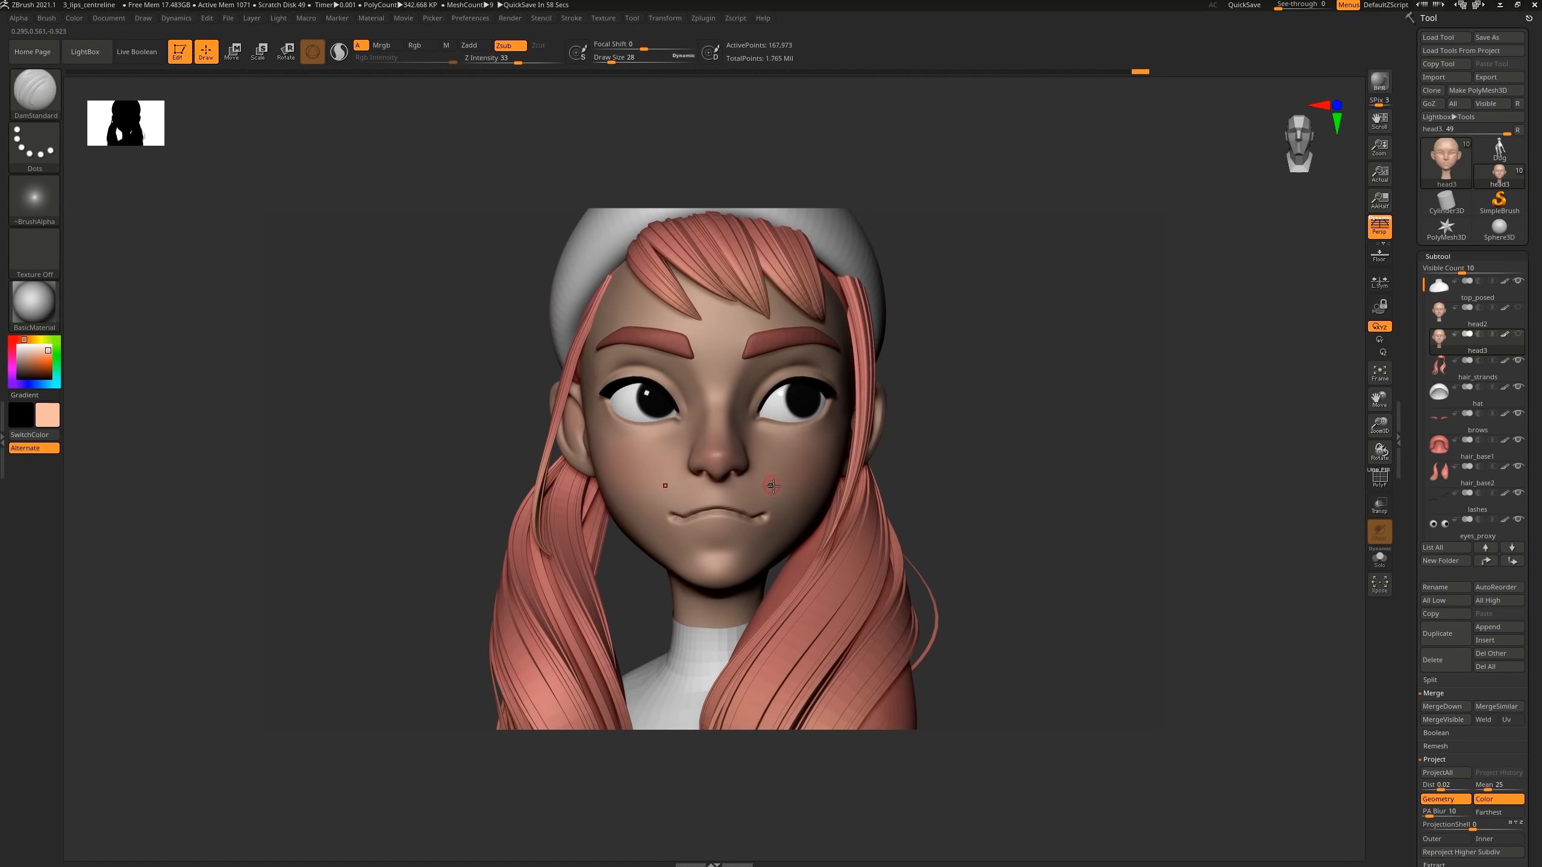
right_drag(732, 512, 754, 523)
Adjust the lip centreline near the mouth corners with the Move brush, undoing the unwanted stroke
key(b)
key(m)
key(v)
drag(753, 525, 762, 517)
key(space)
key(ctrl+z)
Preview the whole character with the DannySkin material applied
mouse_move(784, 513)
alt+right_down()
mouse_move(762, 515)
mouse_move(789, 518)
alt+right_up()
mouse_move(788, 517)
right_down()
mouse_move(761, 523)
mouse_move(874, 532)
mouse_move(857, 503)
right_up()
click(39, 306)
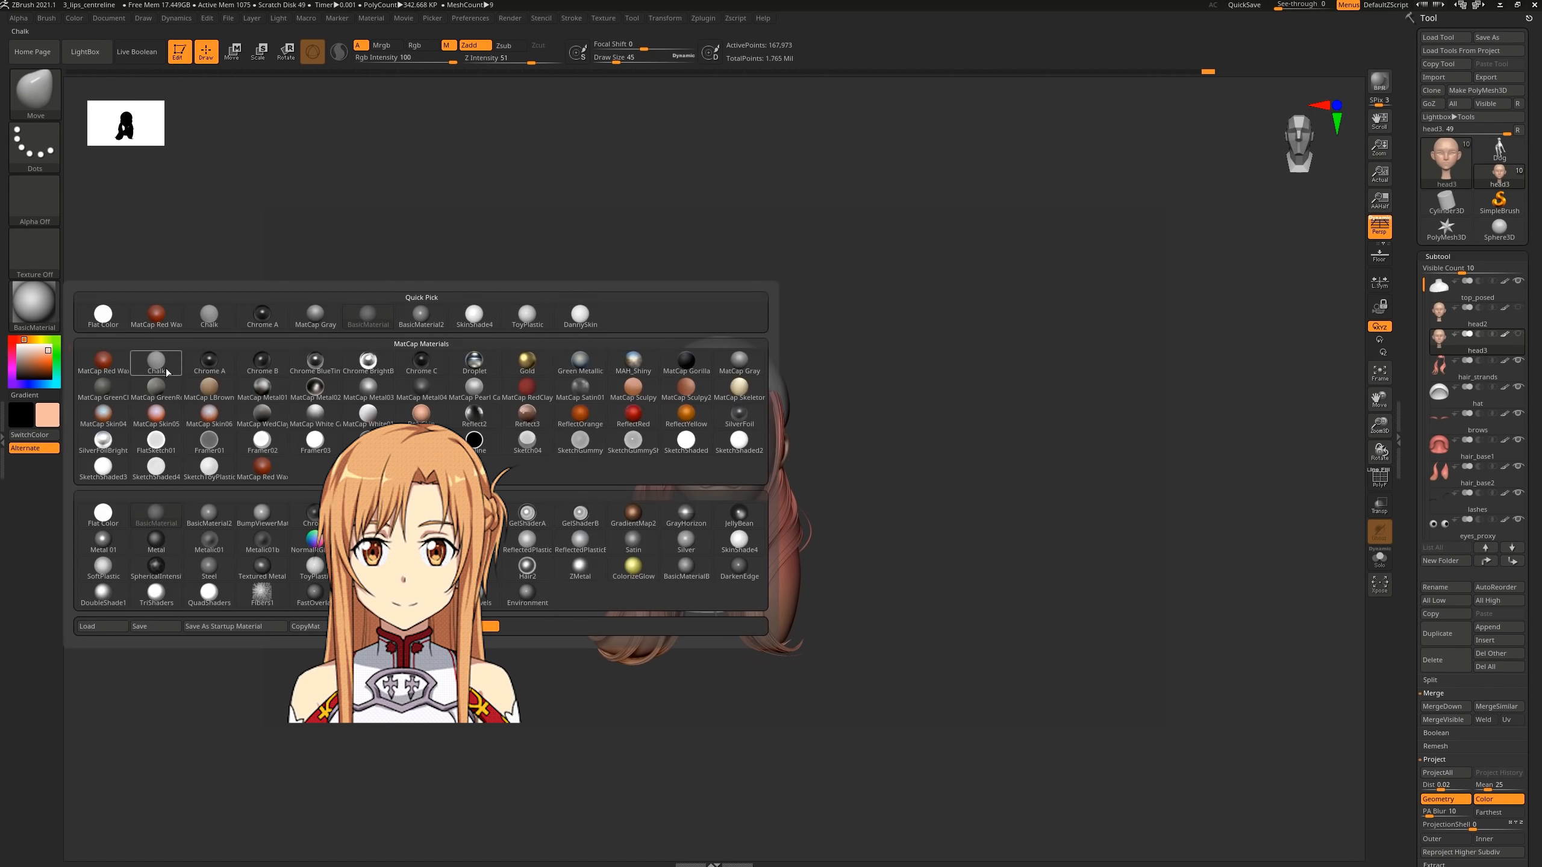
click(581, 312)
right_drag(861, 473, 843, 461)
key(space)
drag(836, 471, 859, 457)
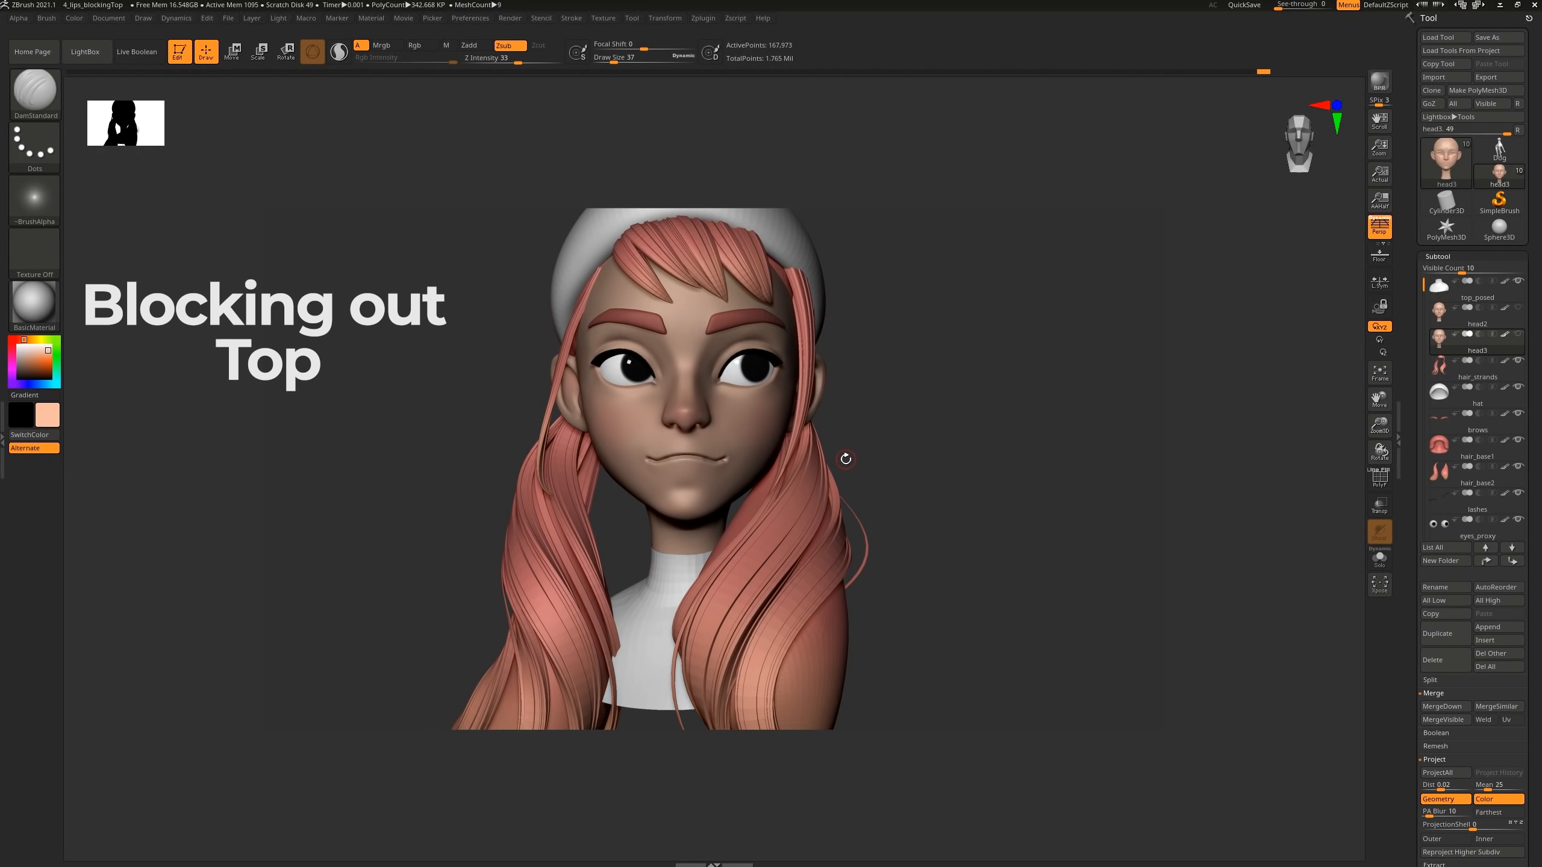
Sketch the upper lip's outline above the mouth line with DamStandard, and isolate the head to check its profile
alt+right_drag(827, 466, 933, 483)
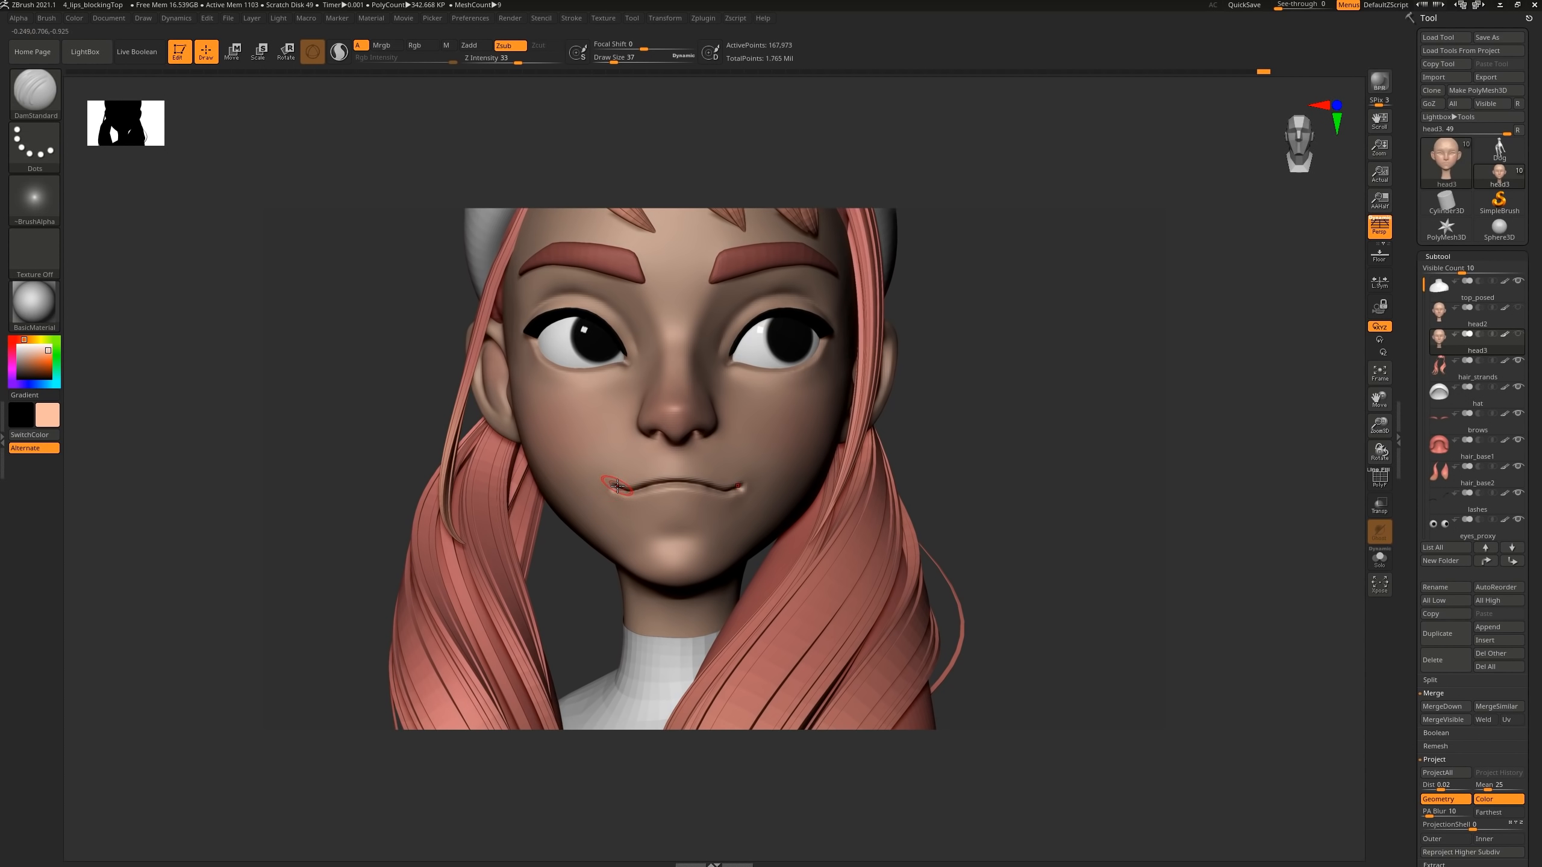
drag(617, 485, 689, 459)
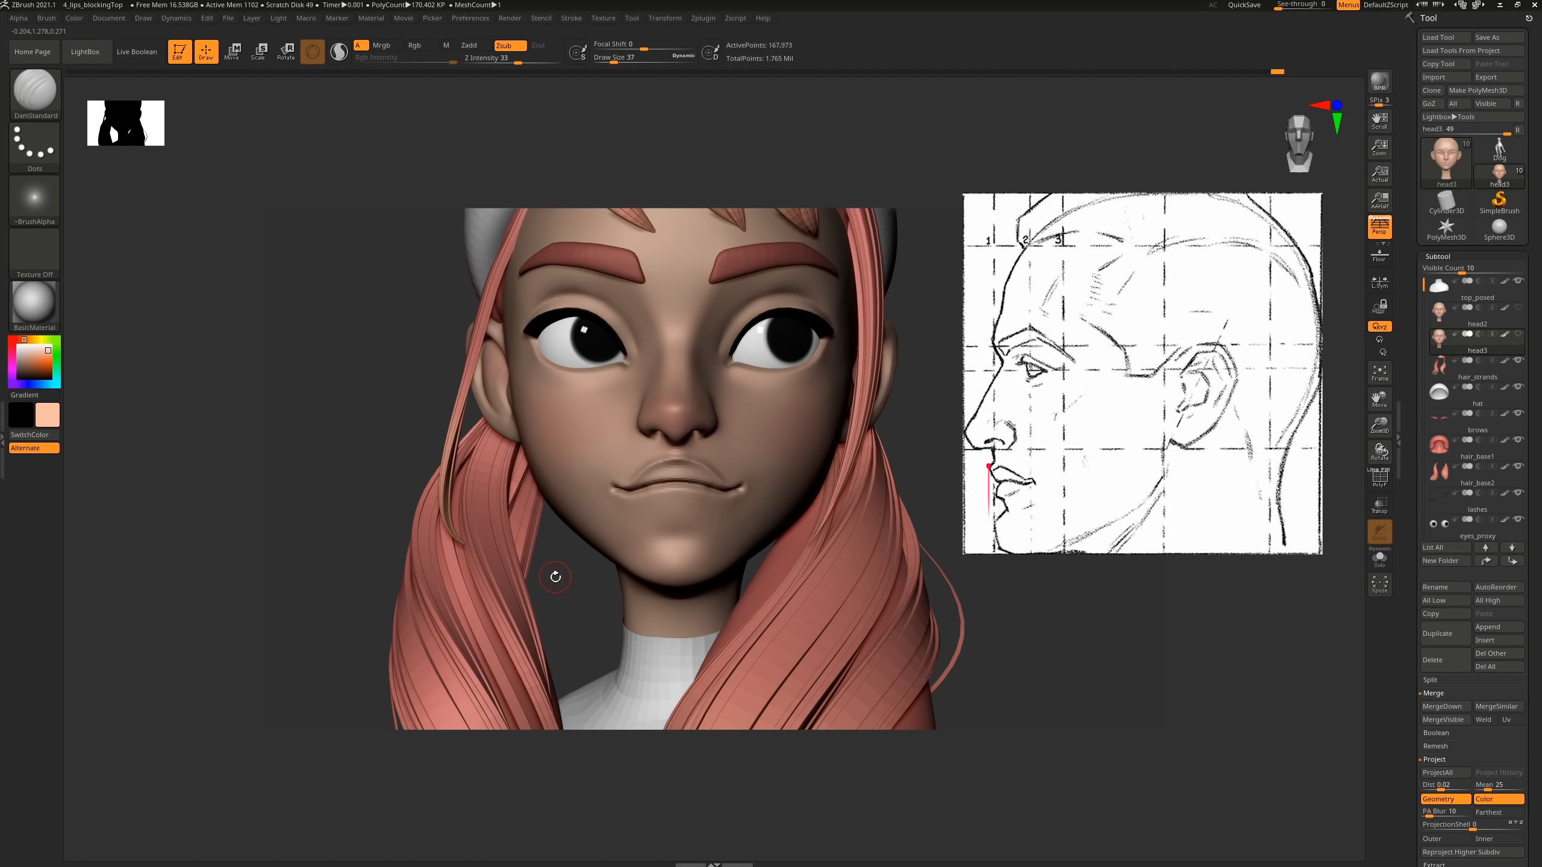
key(shift+alt+s)
mouse_move(600, 592)
mouse_down()
mouse_move(551, 588)
mouse_move(564, 587)
mouse_move(551, 569)
mouse_up()
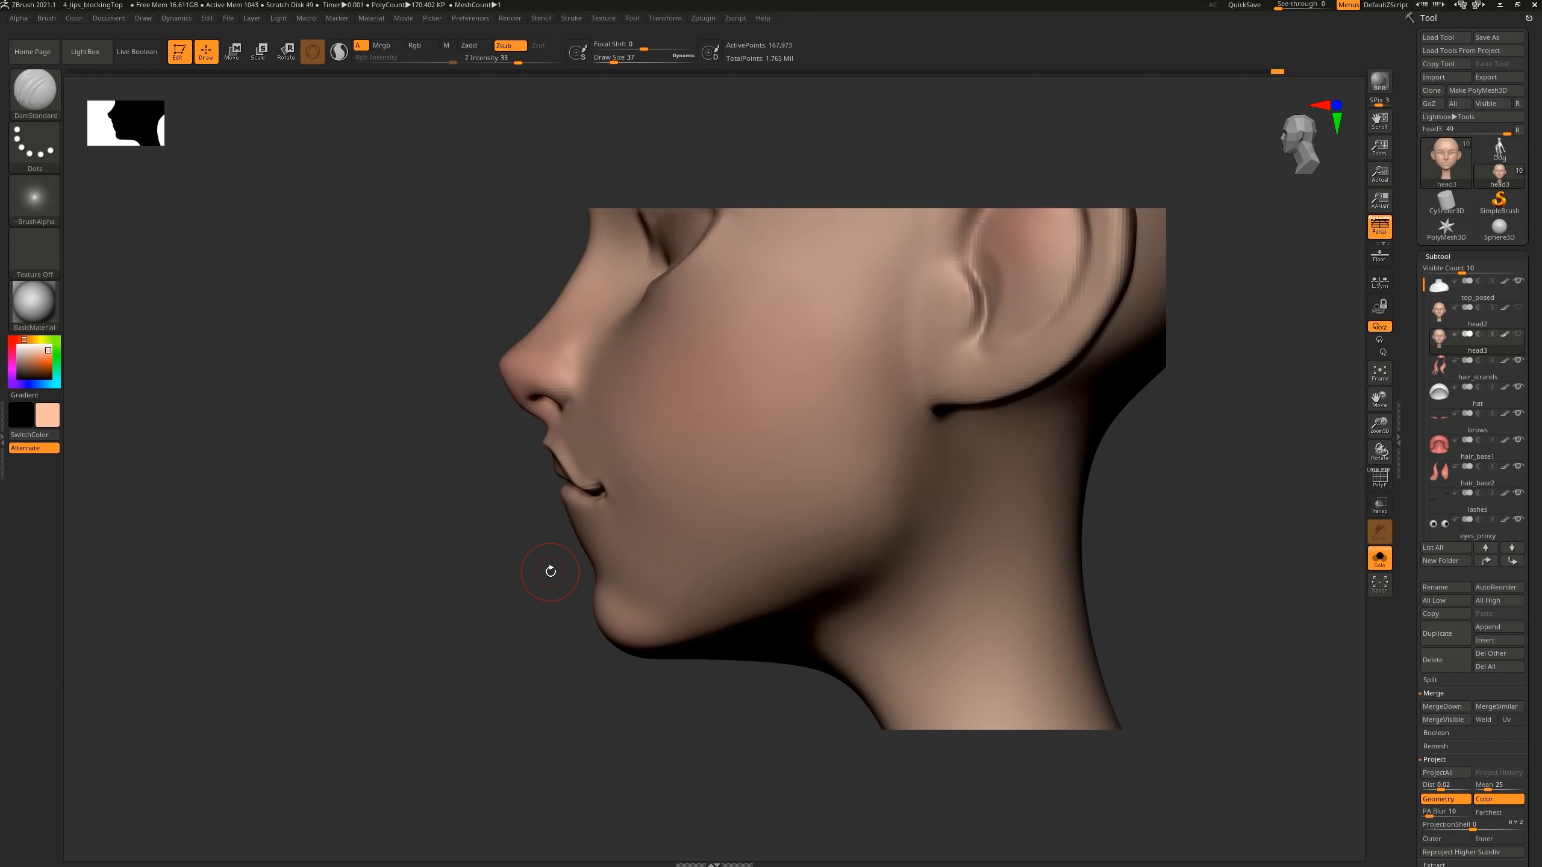
Redraw the upper lip's arched outline with DamStandard on the isolated head, viewed from the front and three-quarter angle
mouse_move(551, 572)
mouse_down()
mouse_move(534, 601)
mouse_move(546, 606)
mouse_move(645, 583)
mouse_move(781, 592)
mouse_move(825, 612)
mouse_move(805, 638)
mouse_move(797, 619)
mouse_up()
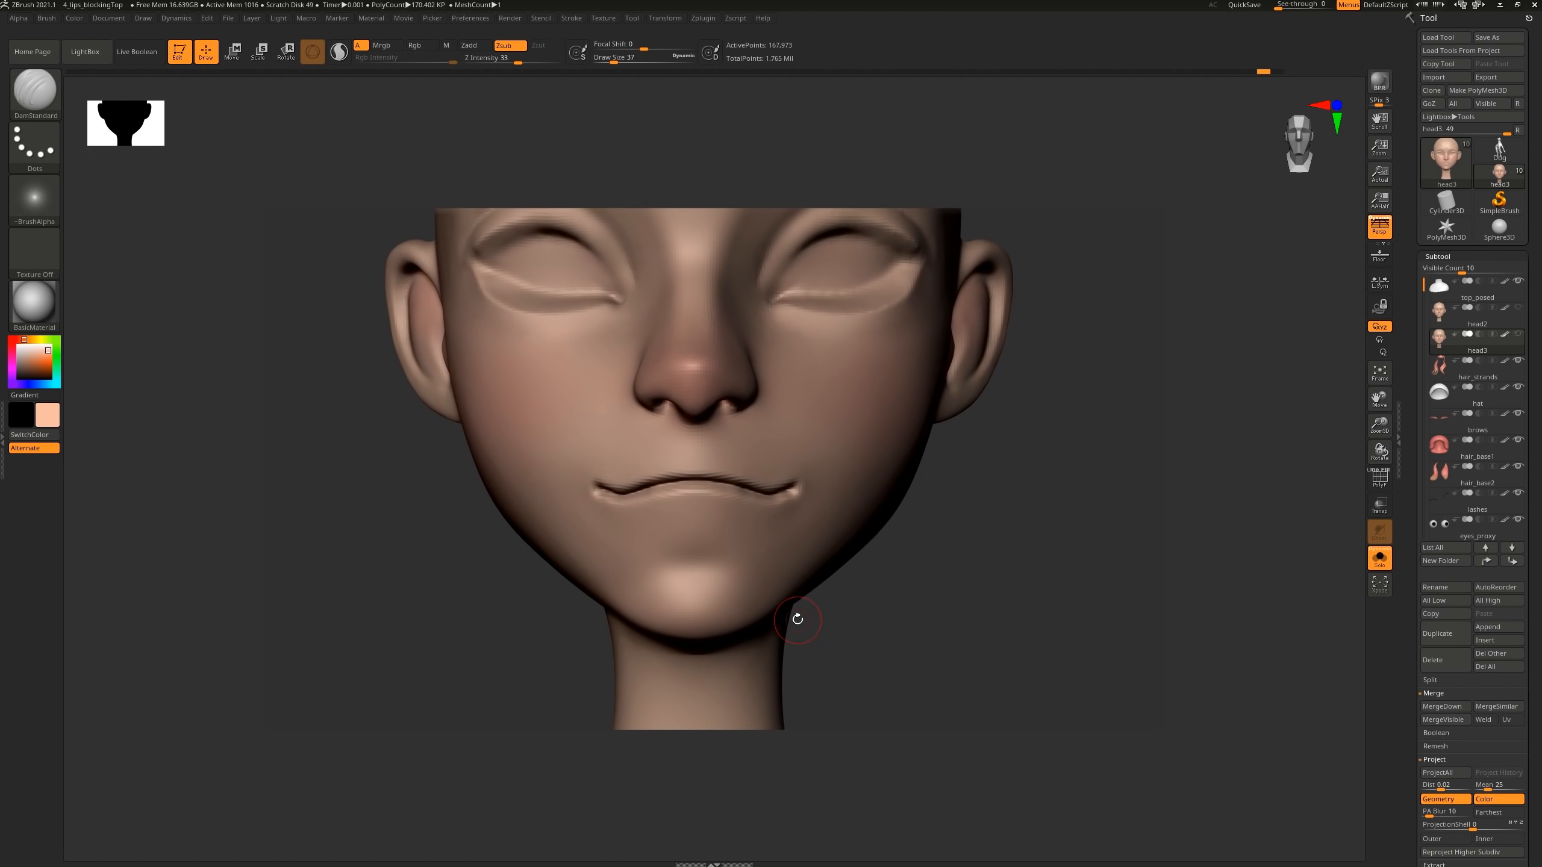
right_drag(616, 473, 656, 478)
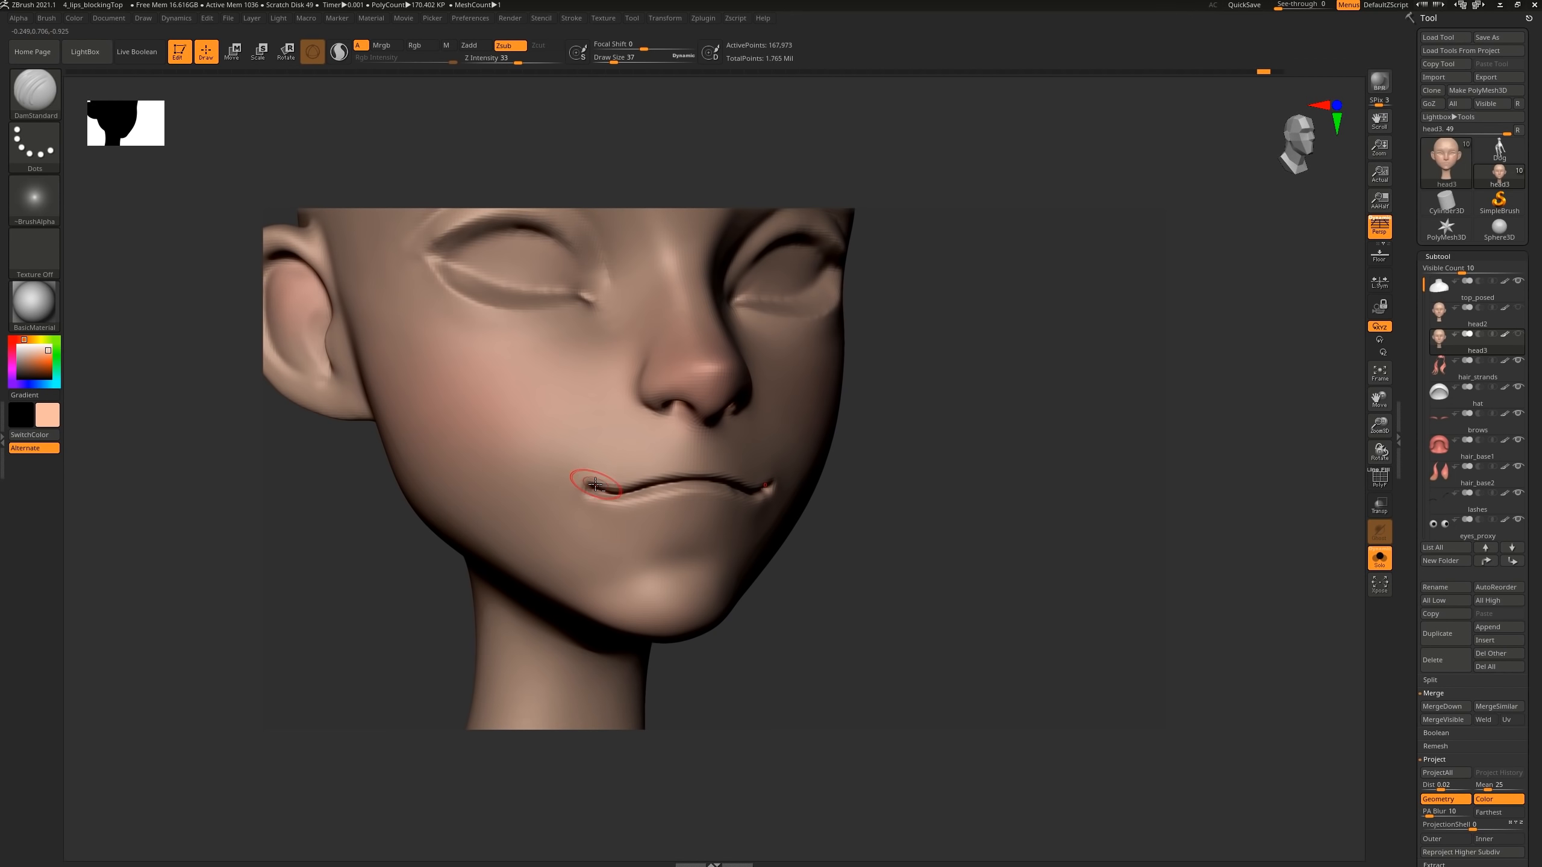
drag(638, 466, 704, 448)
mouse_move(646, 487)
right_down()
mouse_move(555, 486)
mouse_move(774, 508)
right_up()
Fill in the upper lip's volume inside its outline with the ClayBuildup brush
key(space)
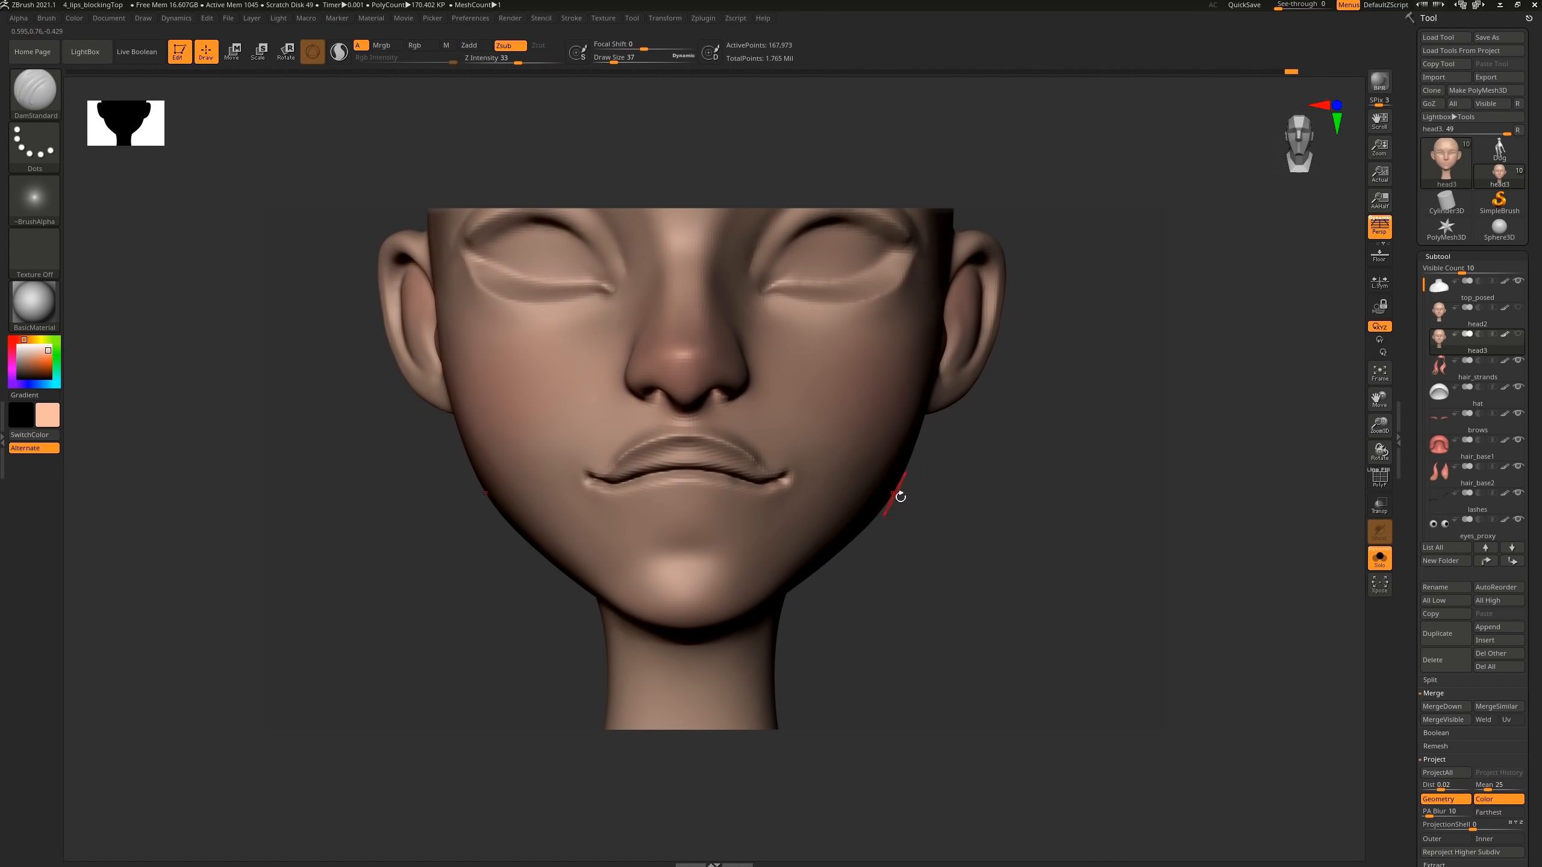
key(b)
key(c)
key(b)
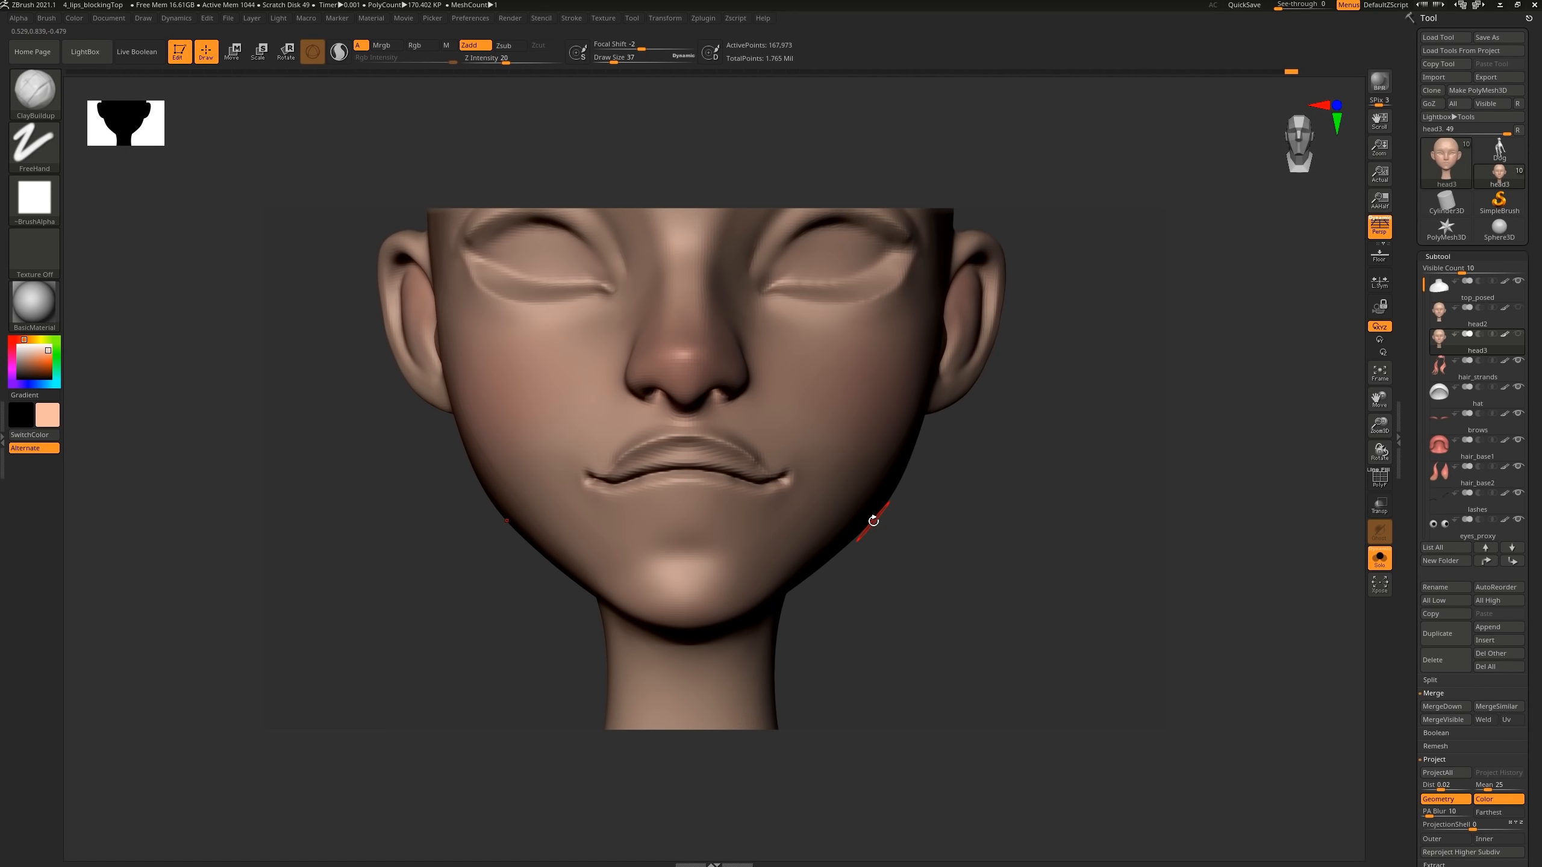
drag(650, 459, 715, 449)
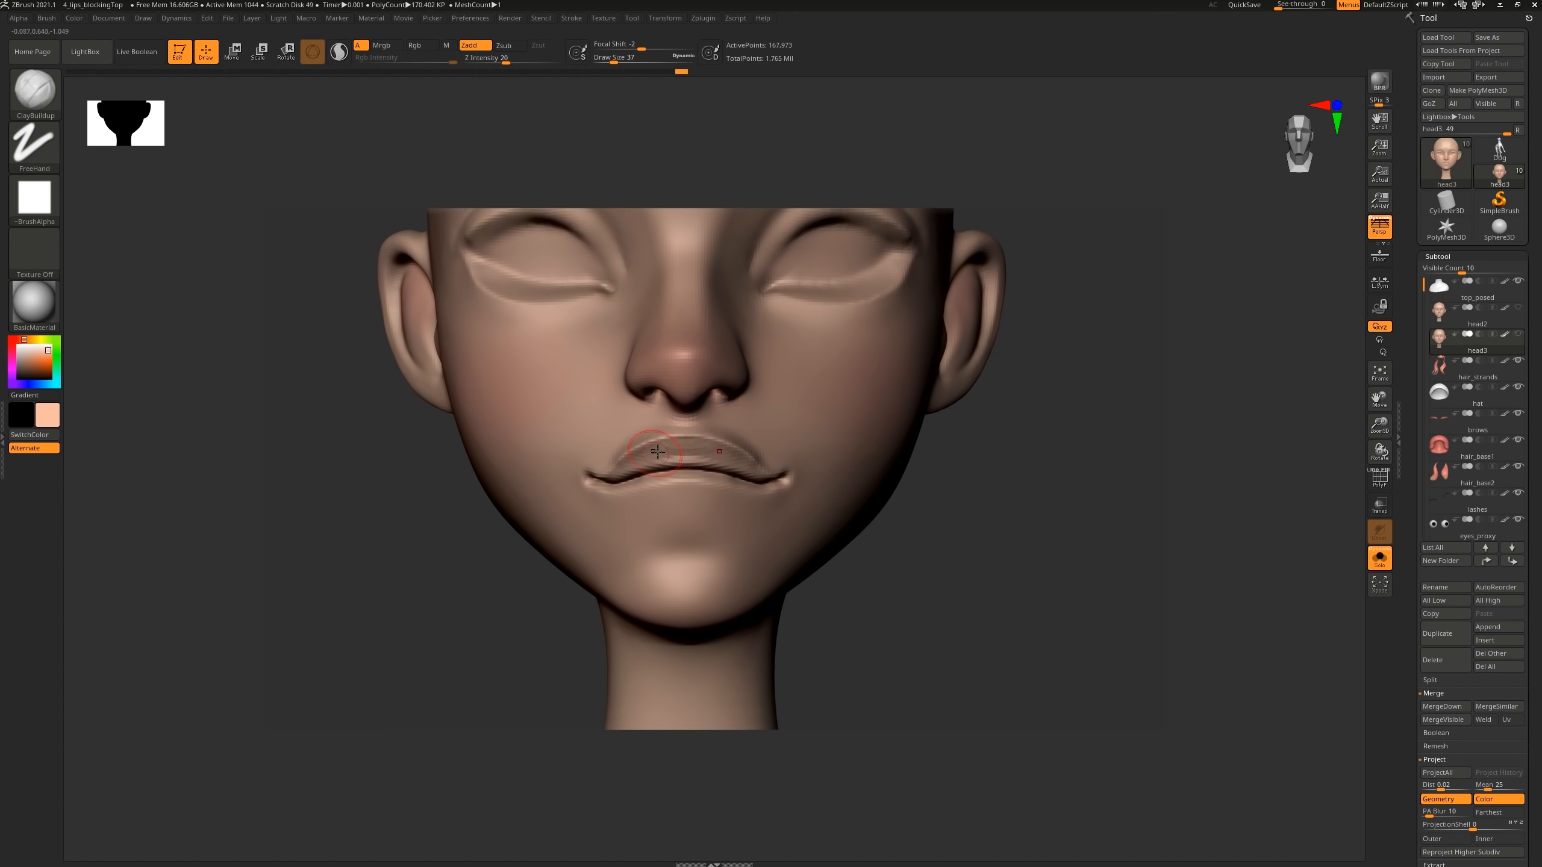
drag(663, 463, 652, 458)
drag(719, 449, 680, 456)
Carve and build up the upper lip towards the mouth corners with a smaller ClayBuildup brush, smoothing the strokes
mouse_move(631, 461)
right_down()
mouse_move(716, 462)
mouse_move(598, 476)
right_up()
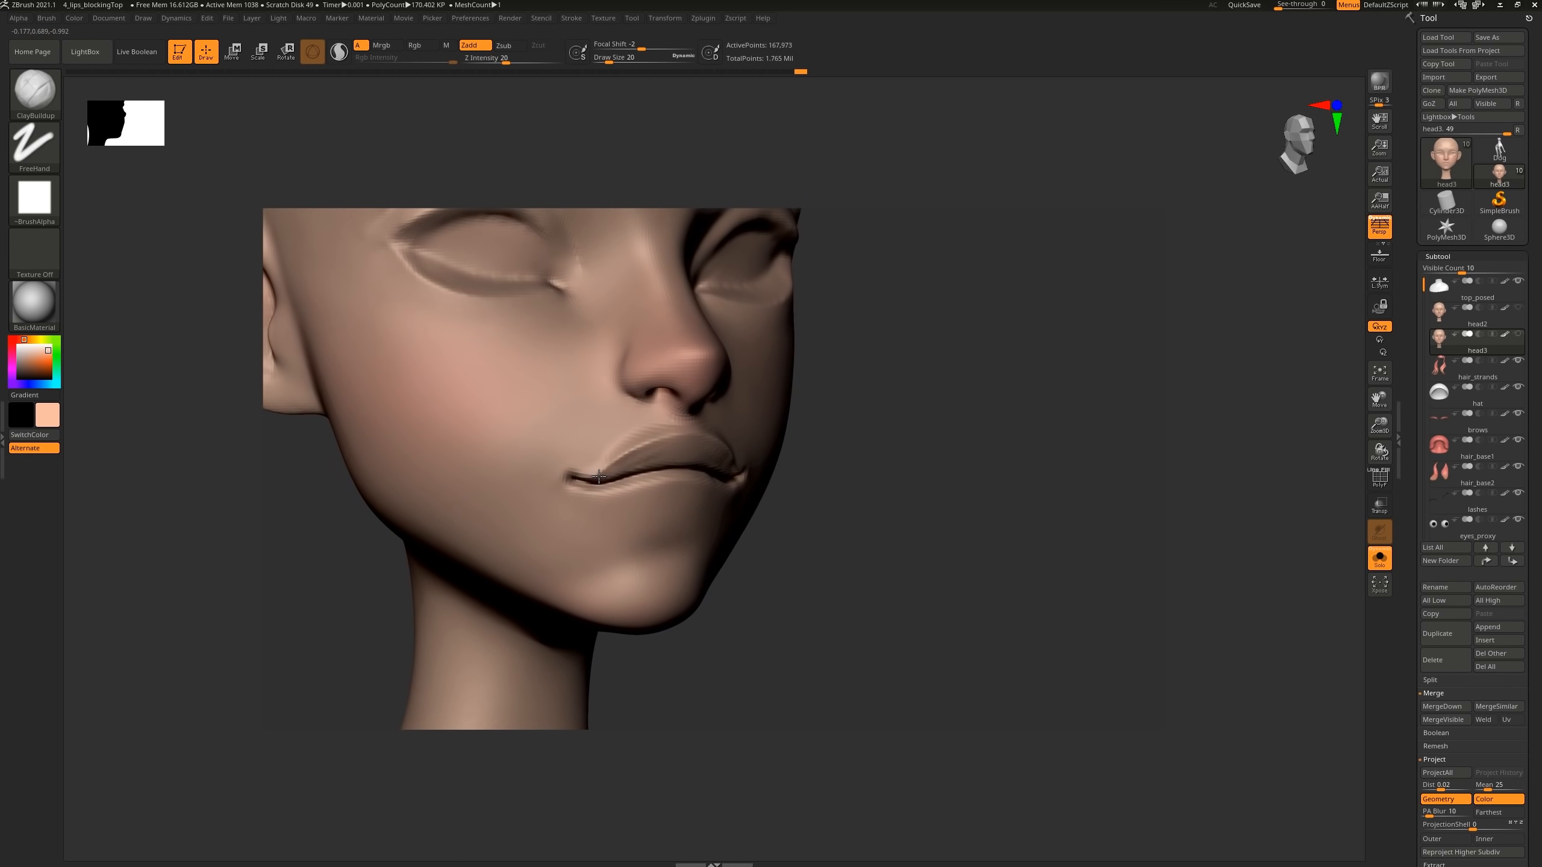
alt+drag(594, 478, 609, 467)
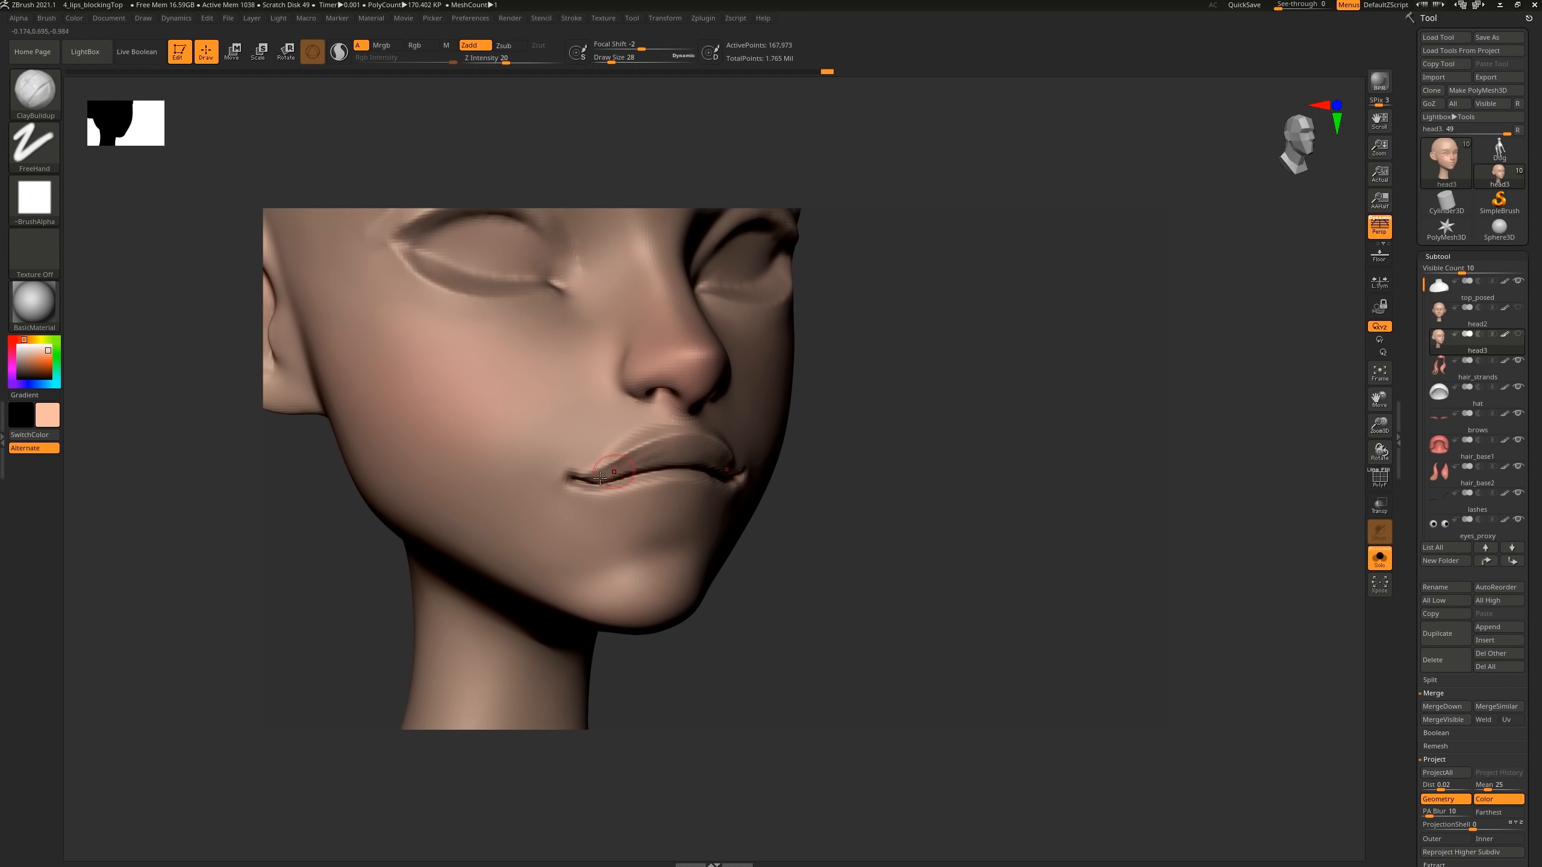
key(shift)
mouse_move(632, 459)
mouse_down()
mouse_move(610, 468)
mouse_move(615, 485)
mouse_move(655, 458)
mouse_up()
key(shift)
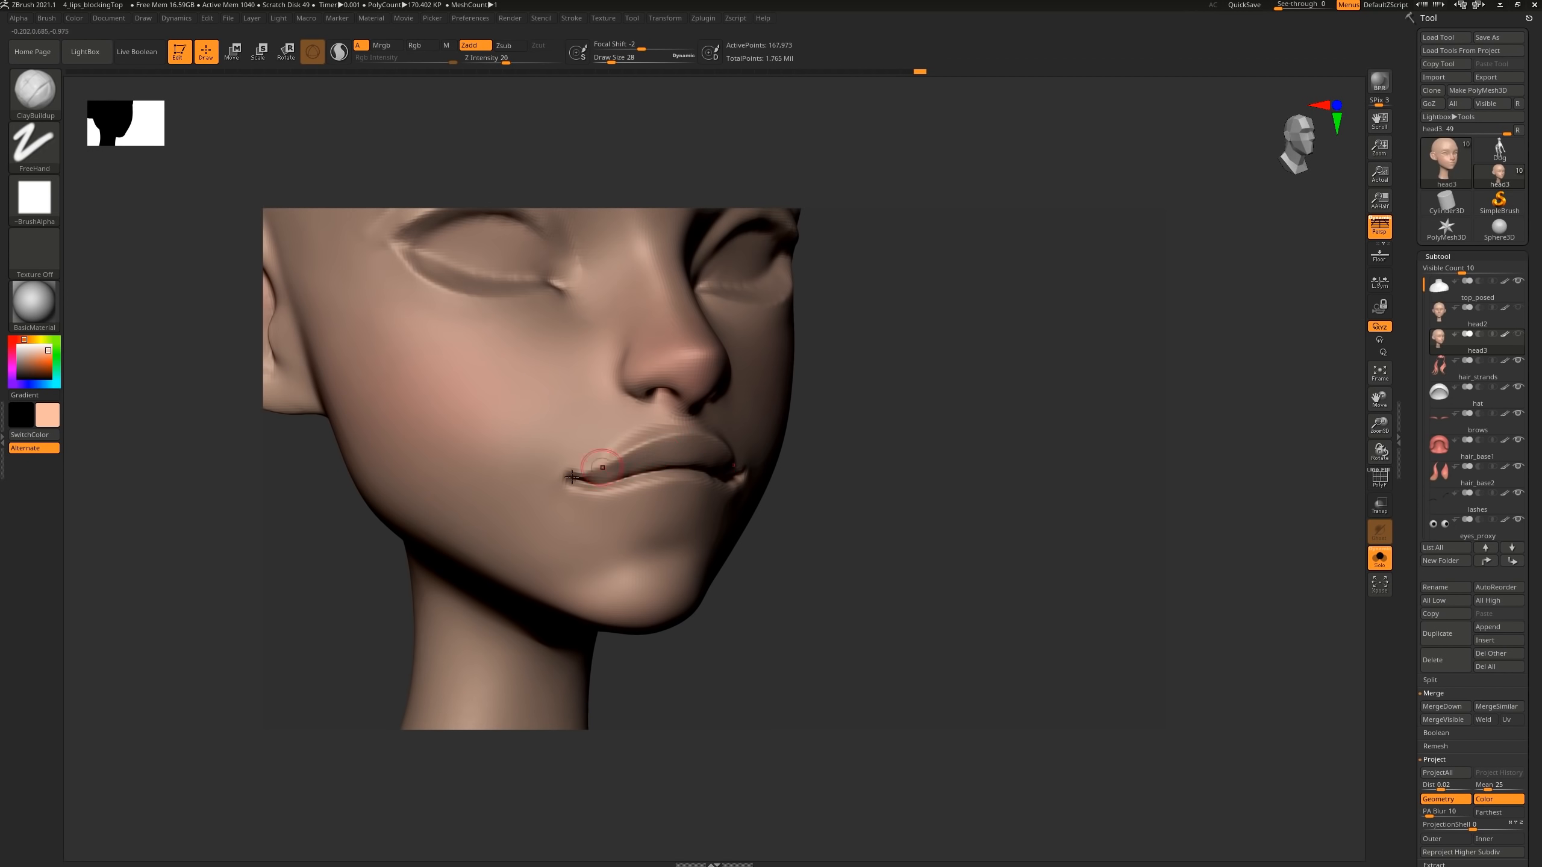
right_drag(513, 500, 488, 491)
mouse_move(563, 458)
mouse_down()
mouse_move(577, 452)
mouse_move(543, 473)
mouse_move(553, 463)
mouse_up()
mouse_move(619, 427)
alt+mouse_down()
mouse_move(549, 477)
mouse_move(620, 422)
alt+mouse_up()
key(shift)
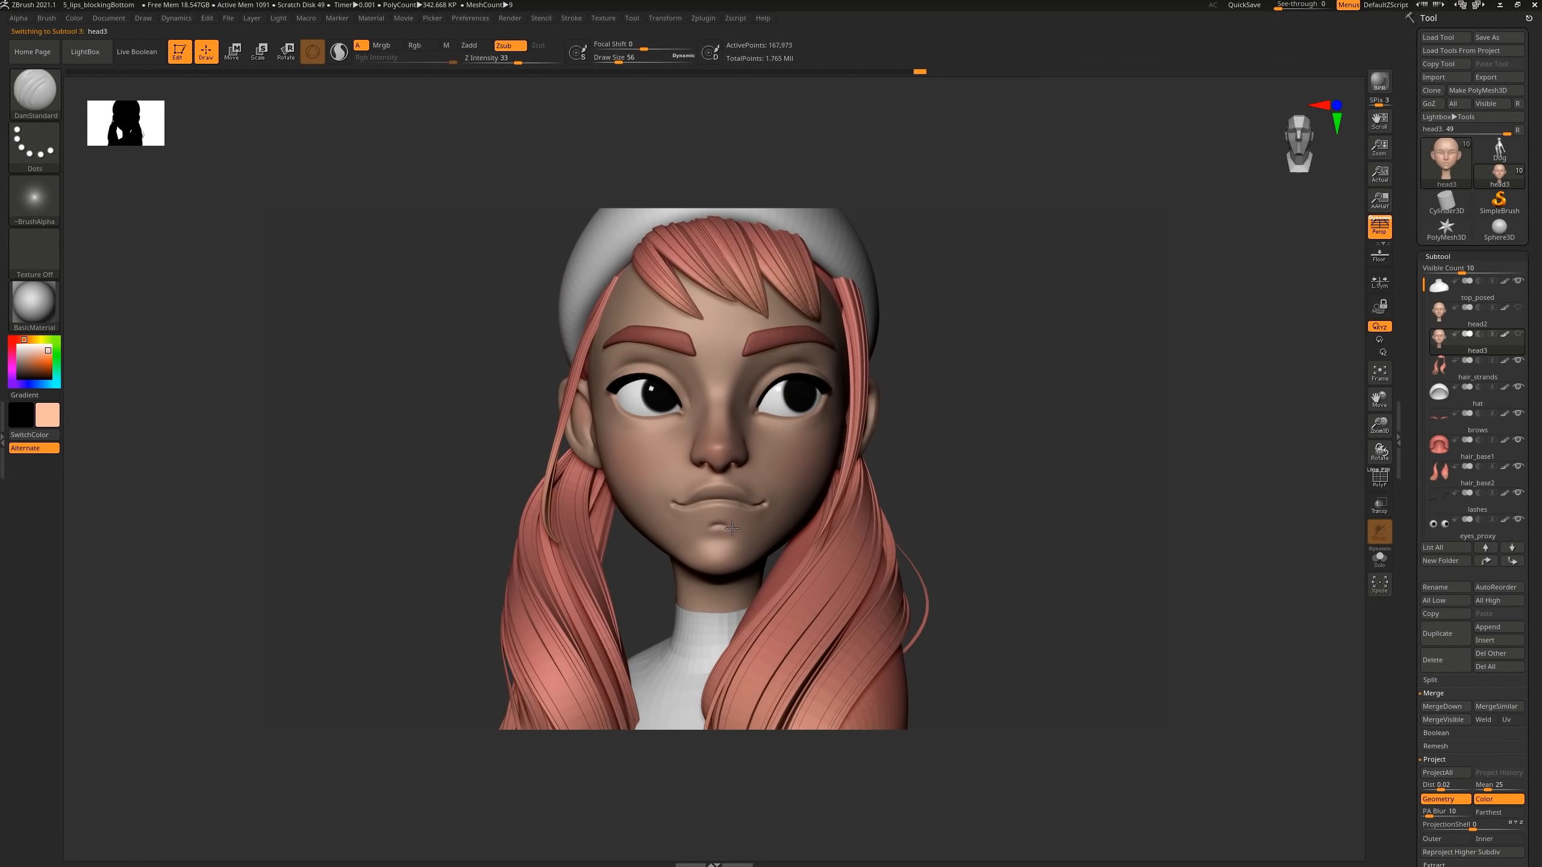
Carve the crease beneath the lower lip with DamStandard and build up the lower lip's volume with ClayBuildup
drag(704, 532, 735, 528)
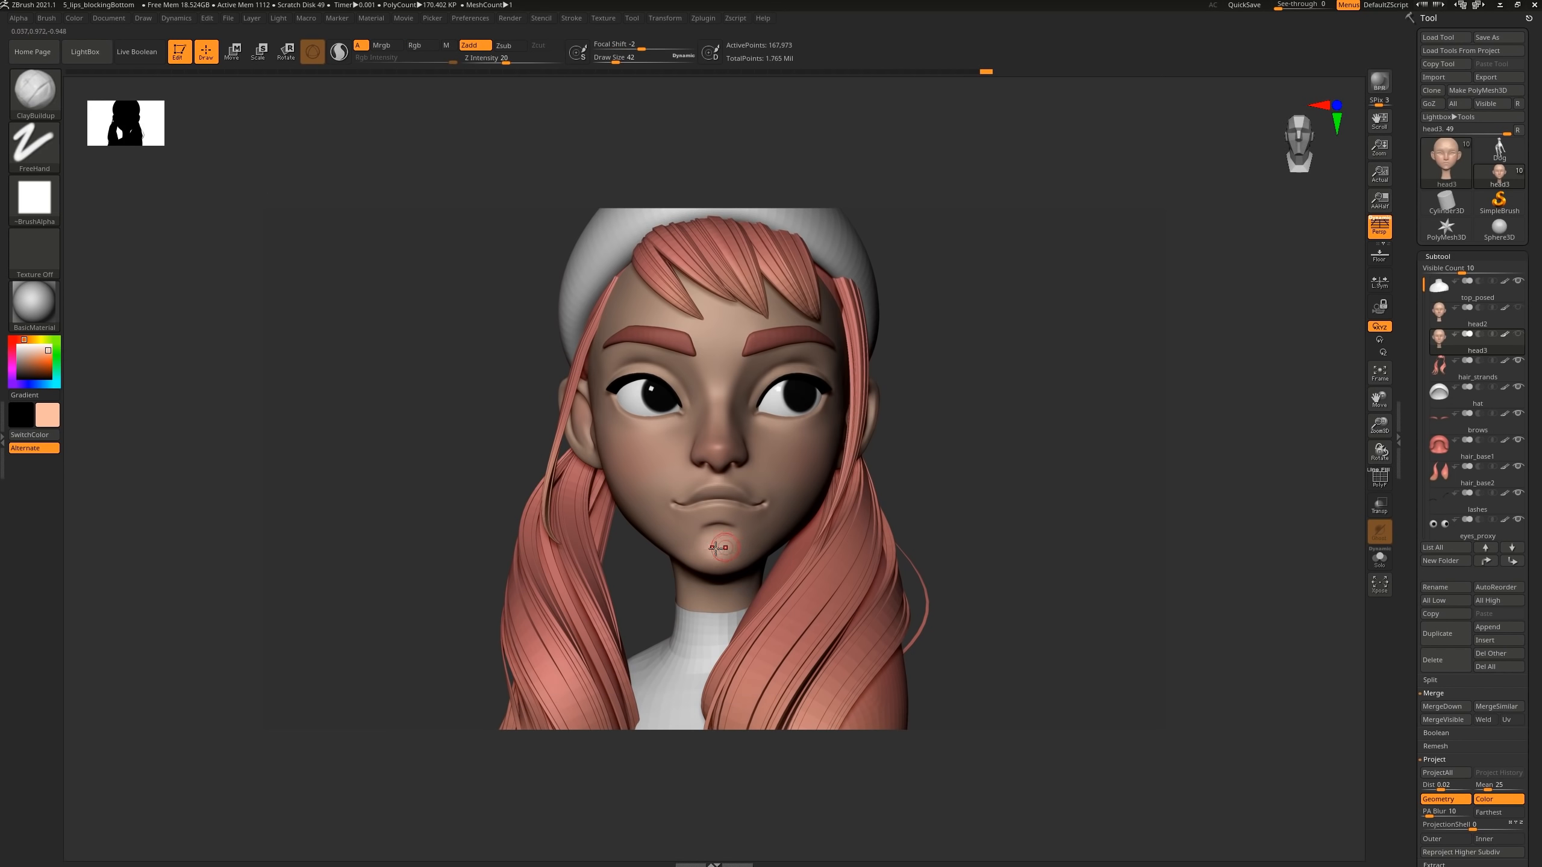
key(shift+s)
drag(834, 530, 735, 532)
ctrl+right_drag(738, 531, 767, 498)
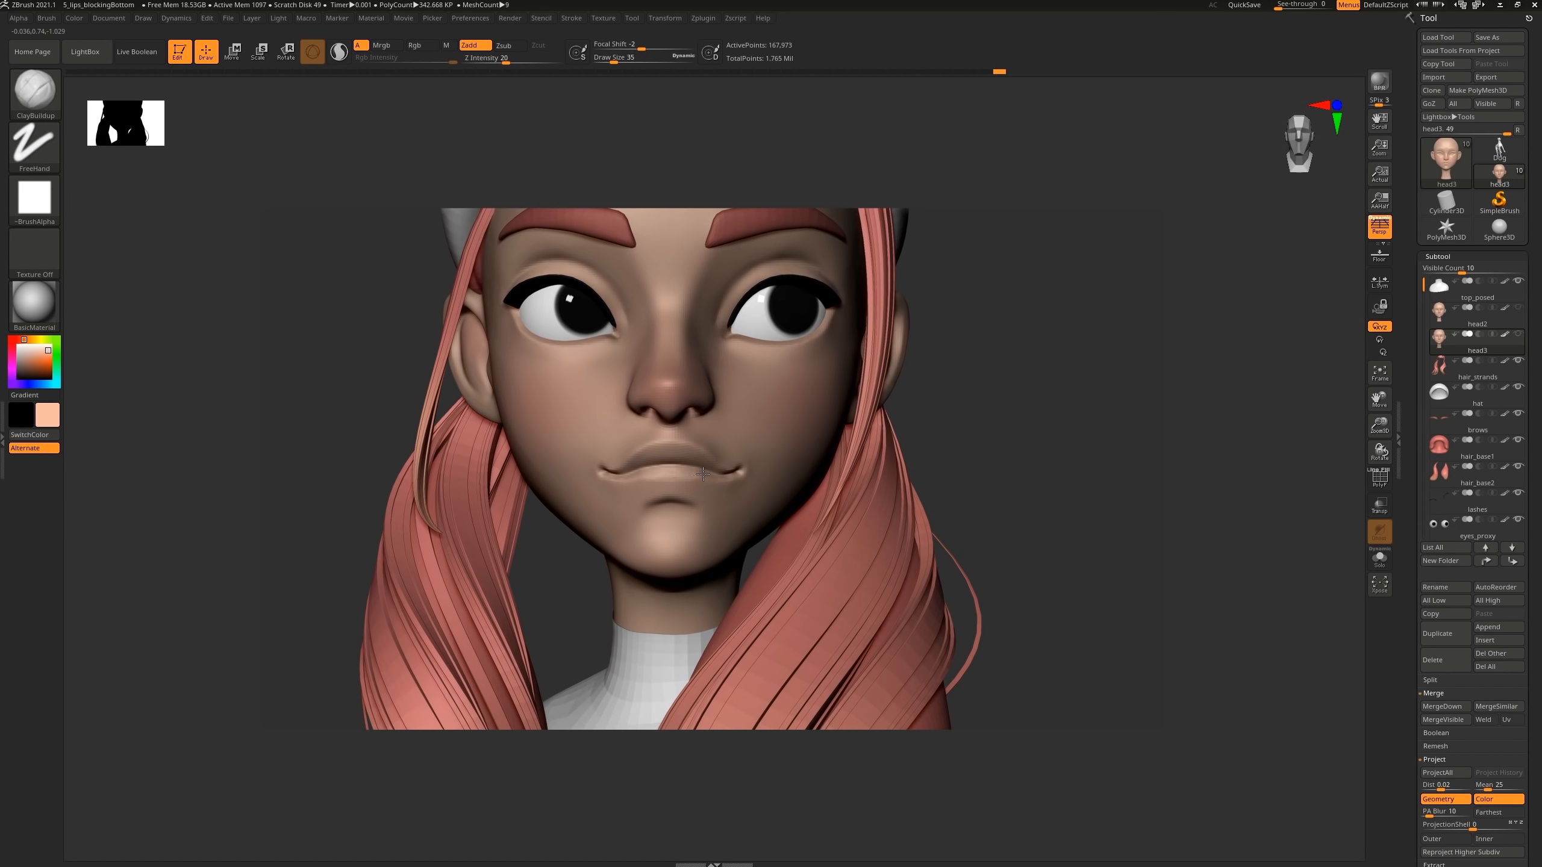
drag(703, 474, 666, 470)
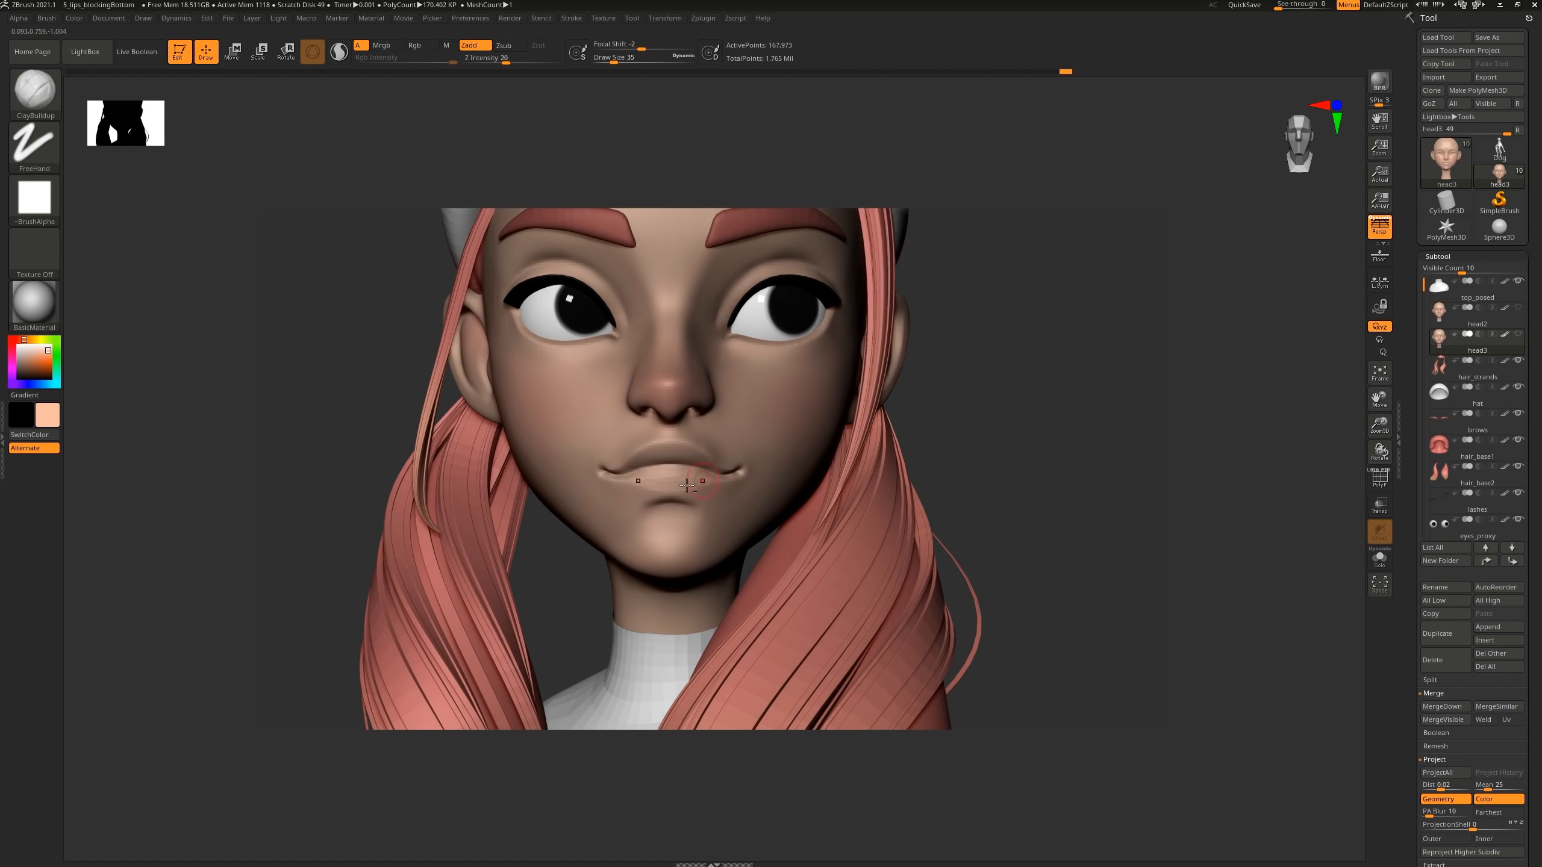
mouse_move(668, 477)
right_down()
mouse_move(548, 562)
mouse_move(584, 572)
mouse_move(658, 537)
mouse_move(649, 388)
mouse_move(660, 486)
right_up()
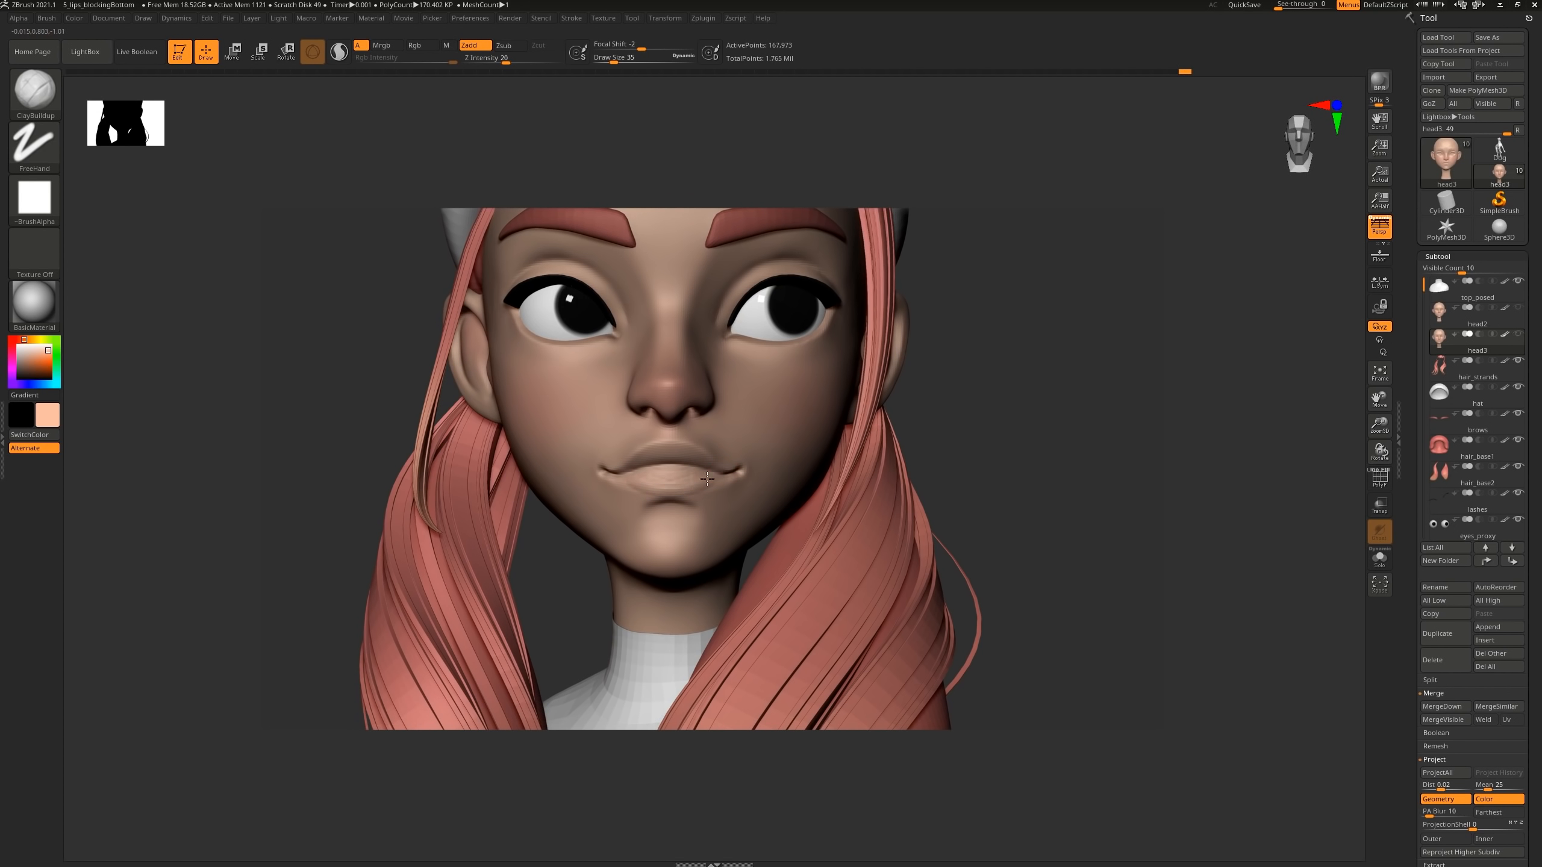
Build up the lower lip towards the corner with ClayBuildup, deepen the mouth line with DamStandard and smooth it on the isolated head
mouse_move(680, 486)
mouse_down()
mouse_move(651, 488)
mouse_move(721, 474)
mouse_up()
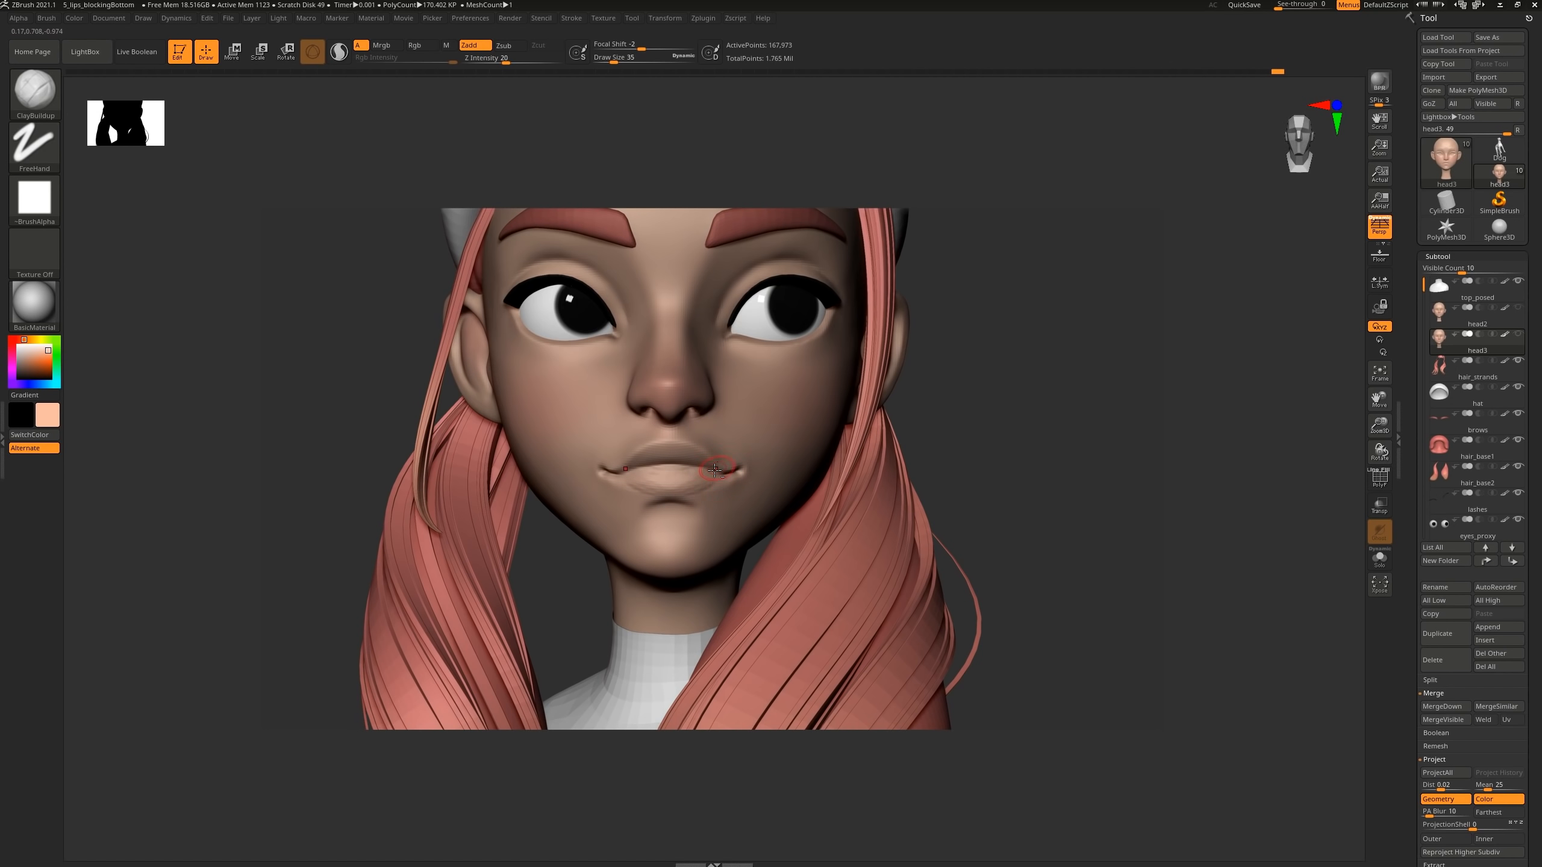
key(shift+s)
key(b)
key(d)
key(s)
right_drag(583, 480, 752, 474)
right_drag(642, 472, 706, 469)
key(shift)
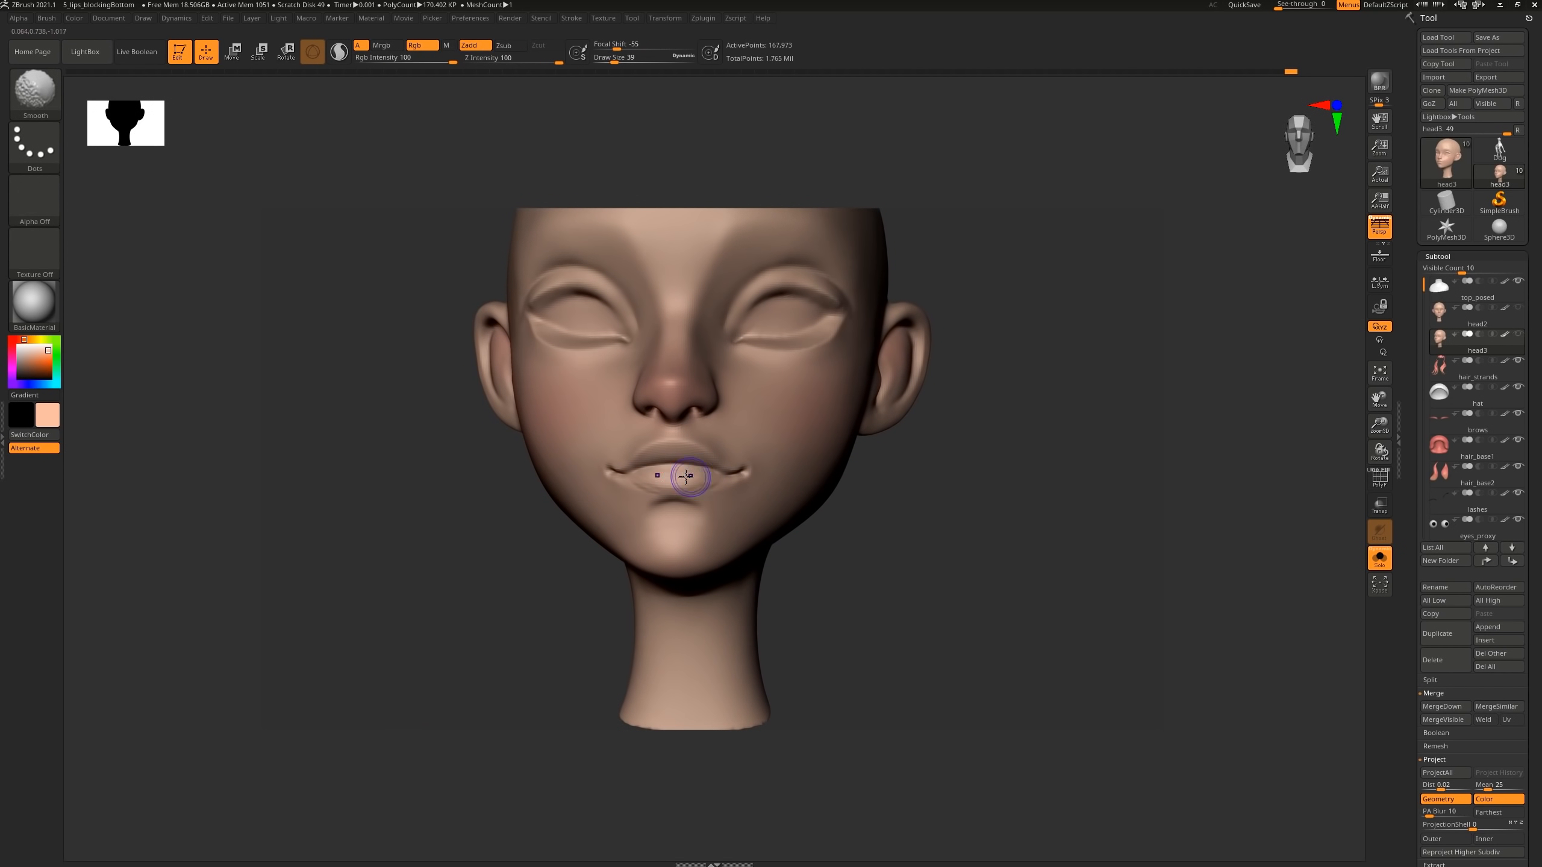
Shape the underside of the lower lip with ClayBuildup, checking it from the front with the full character shown
key(b)
key(c)
key(b)
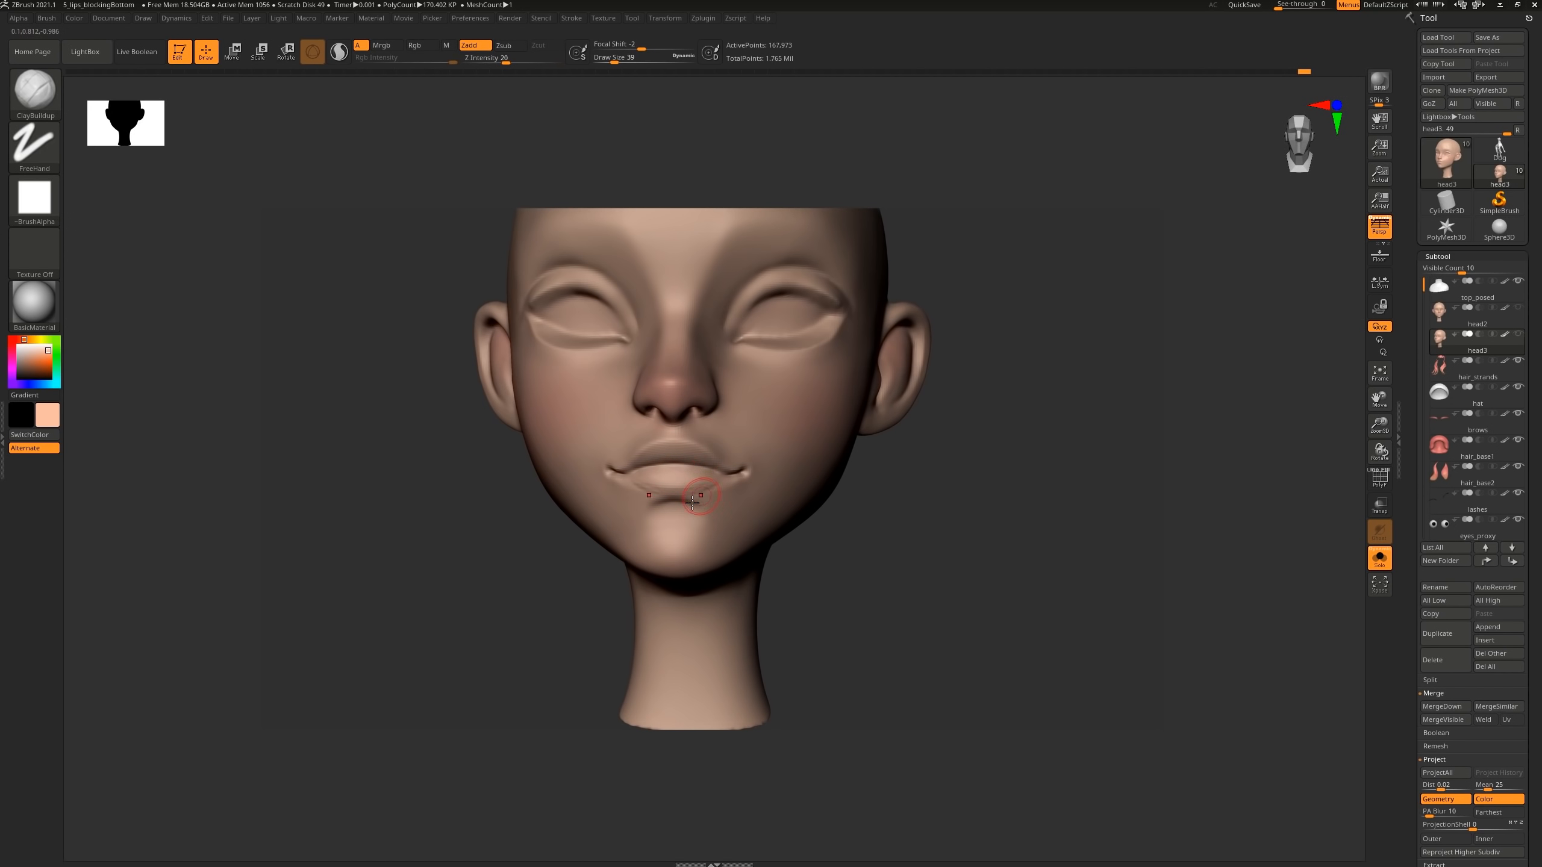
mouse_move(692, 501)
right_down()
mouse_move(722, 488)
mouse_move(656, 507)
mouse_move(701, 537)
mouse_move(698, 506)
right_up()
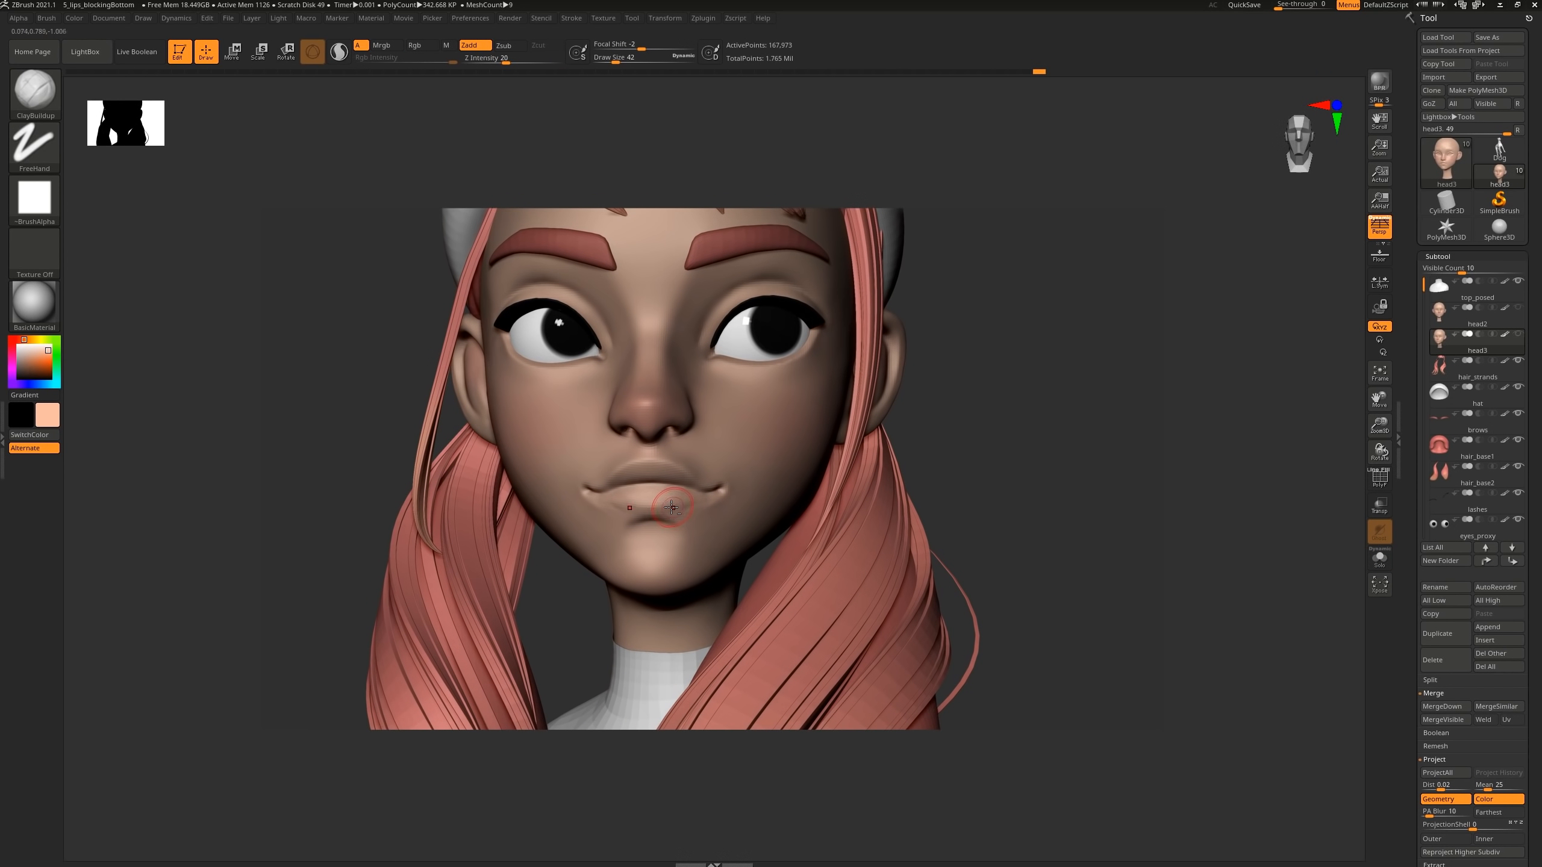
Sharpen the mouth line near the corners with a resized DamStandard brush
key(b)
key(d)
key(s)
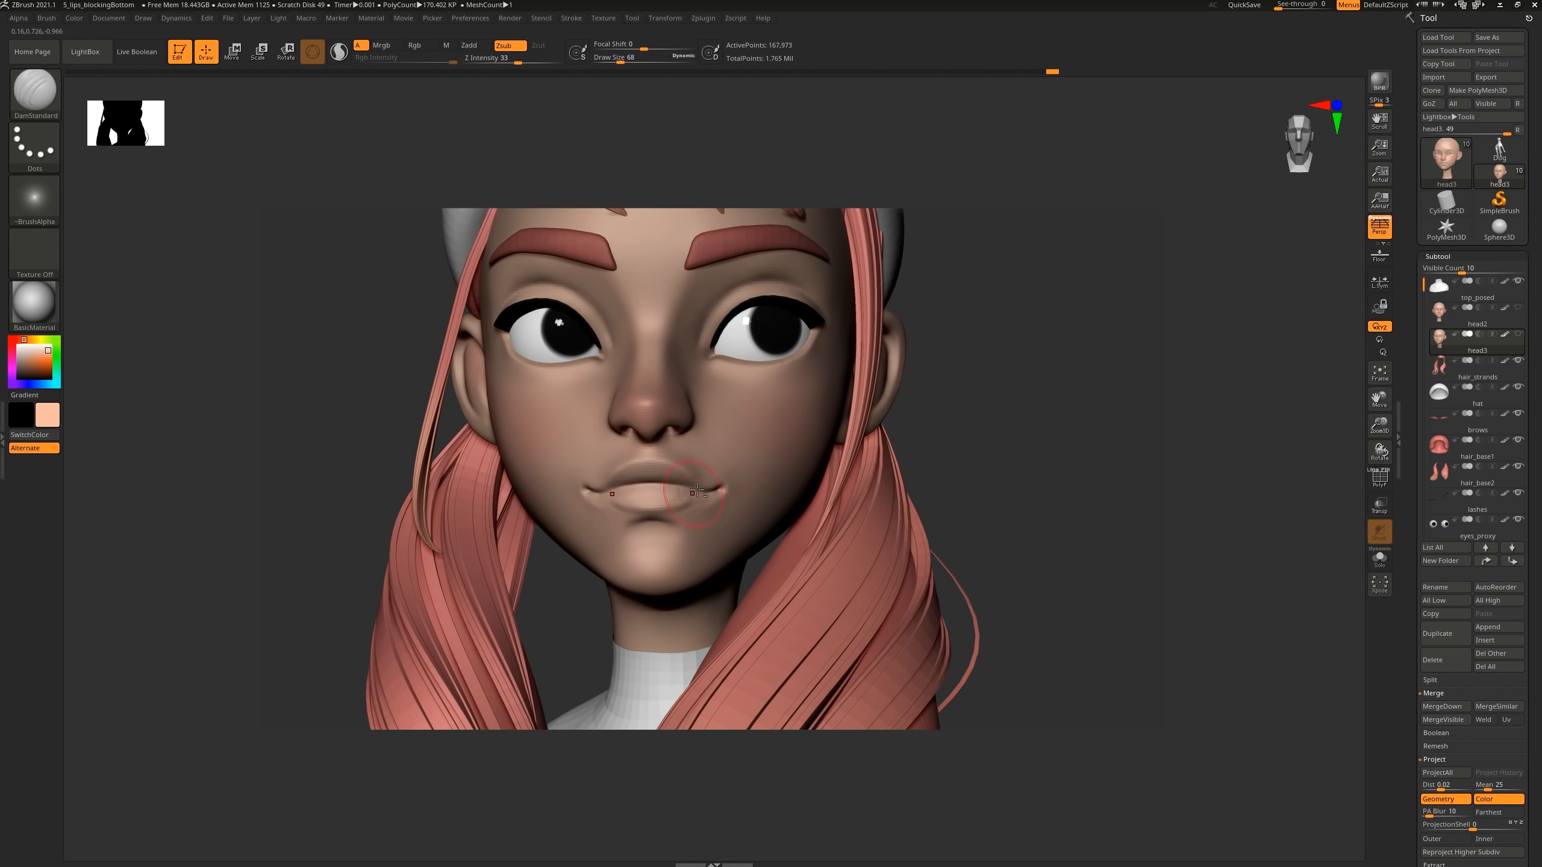
key(s)
drag(690, 510, 685, 511)
Build up the area beneath the lower lip's outer edges with ClayBuildup on the isolated head and smooth the crease above the chin
key(b)
key(c)
key(b)
mouse_move(675, 518)
right_down()
mouse_move(628, 517)
mouse_move(685, 515)
right_up()
key(alt+s)
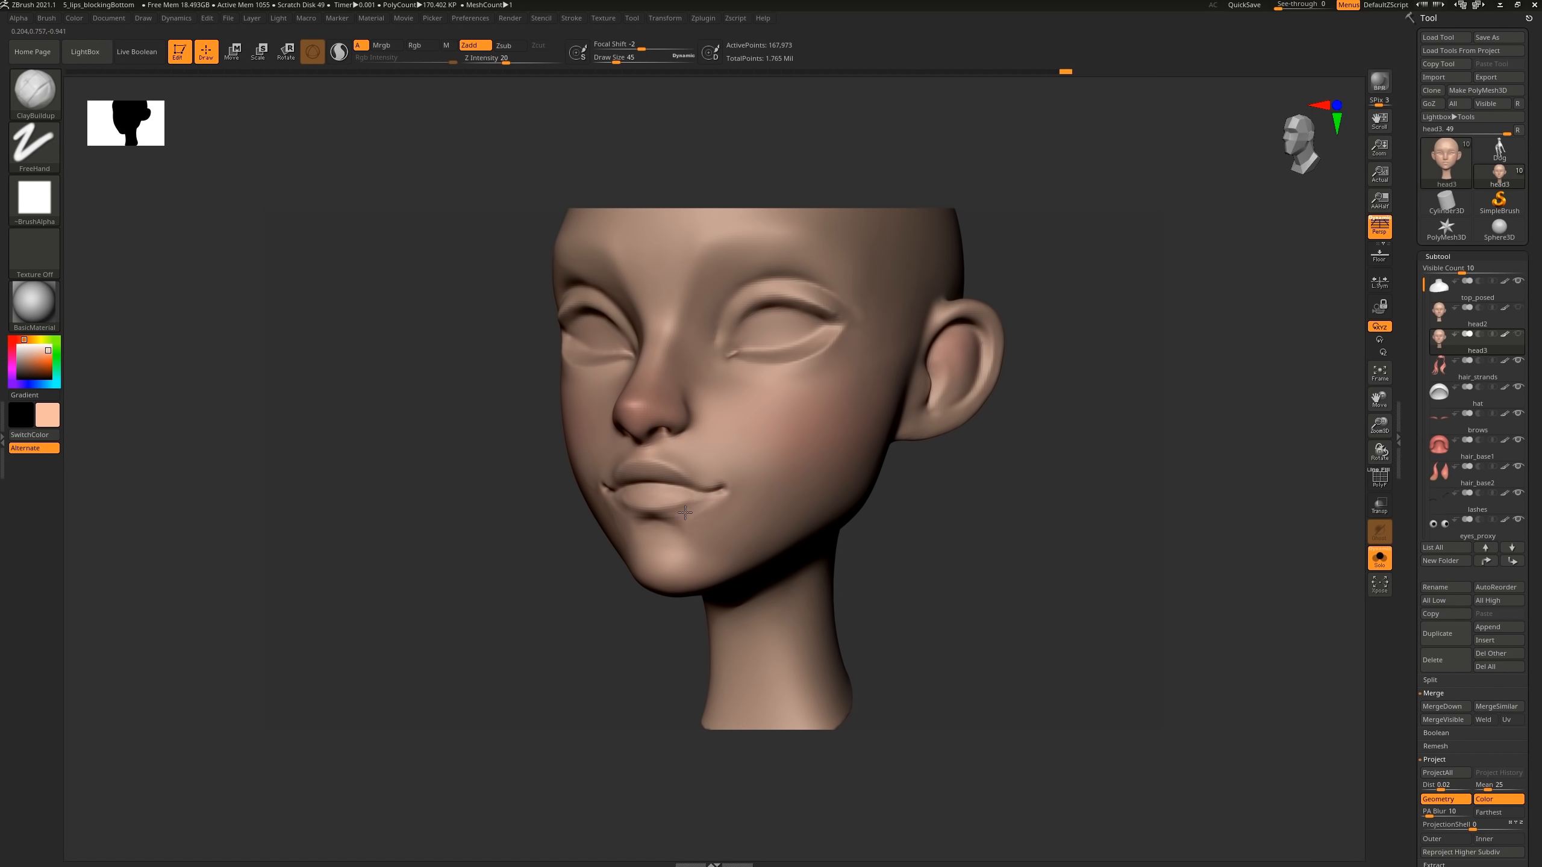
drag(685, 513, 708, 507)
drag(716, 503, 695, 508)
drag(703, 514, 707, 518)
mouse_move(707, 517)
right_down()
mouse_move(675, 518)
mouse_move(705, 516)
right_up()
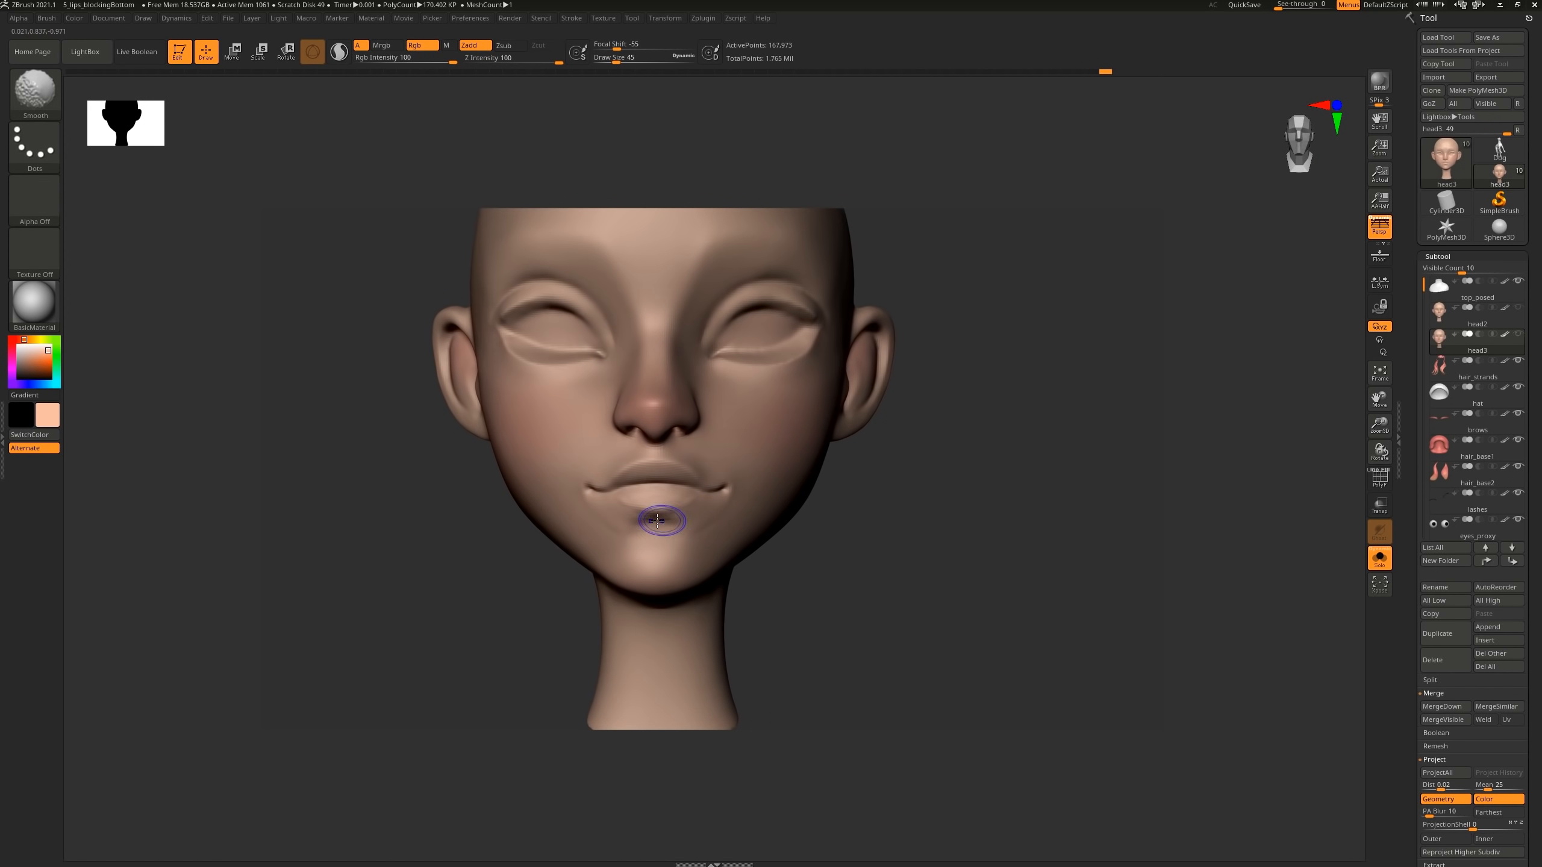
shift+drag(647, 515, 660, 520)
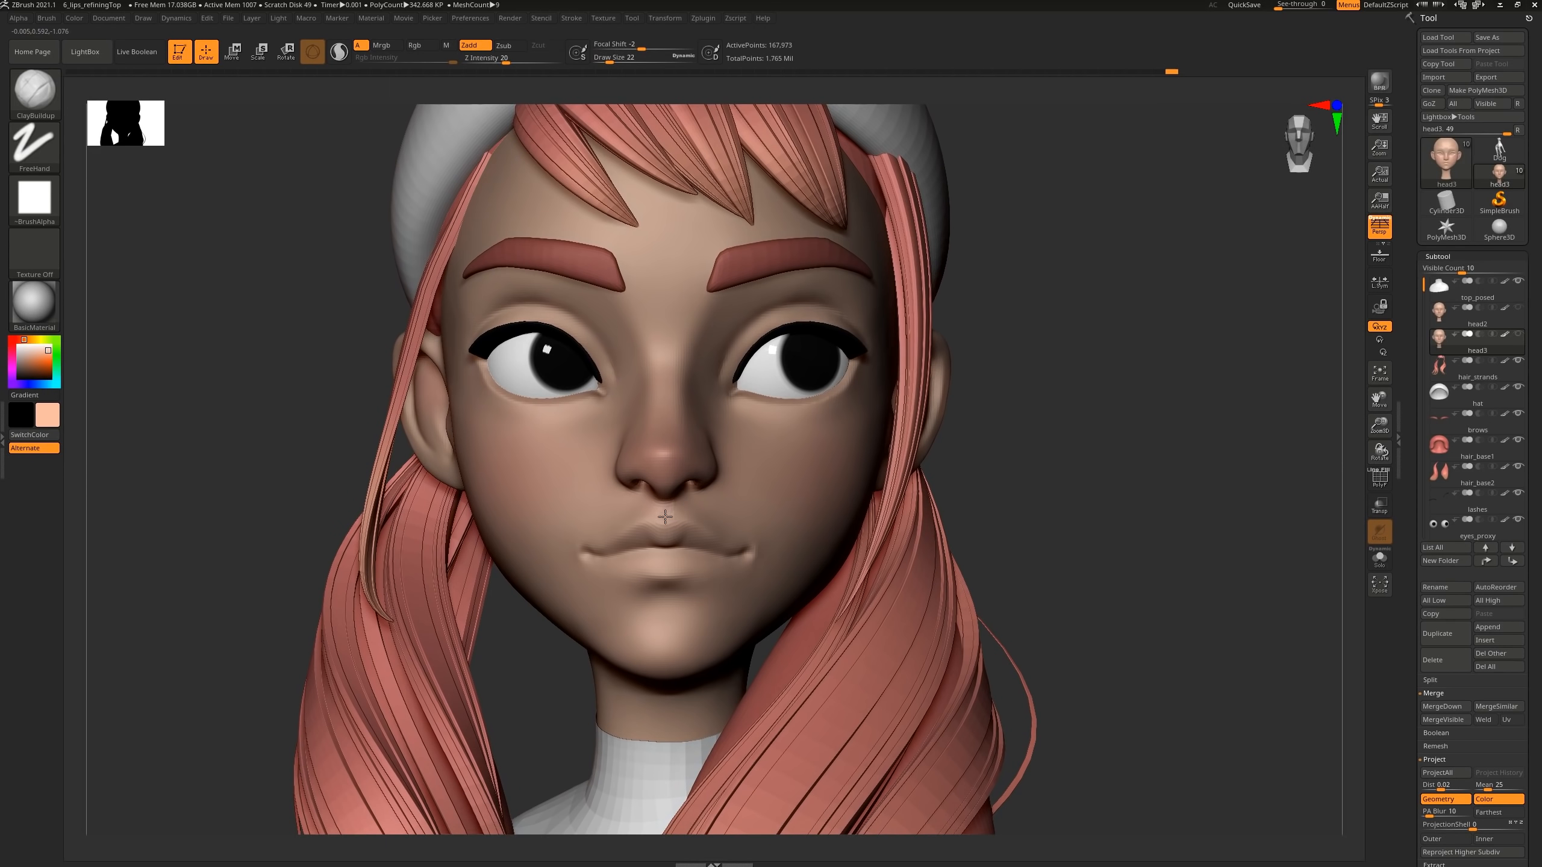
Lasso-mask the lower lip and jaw and reshape the upper lip from the side with a size 37 Move brush
drag(678, 505, 664, 509)
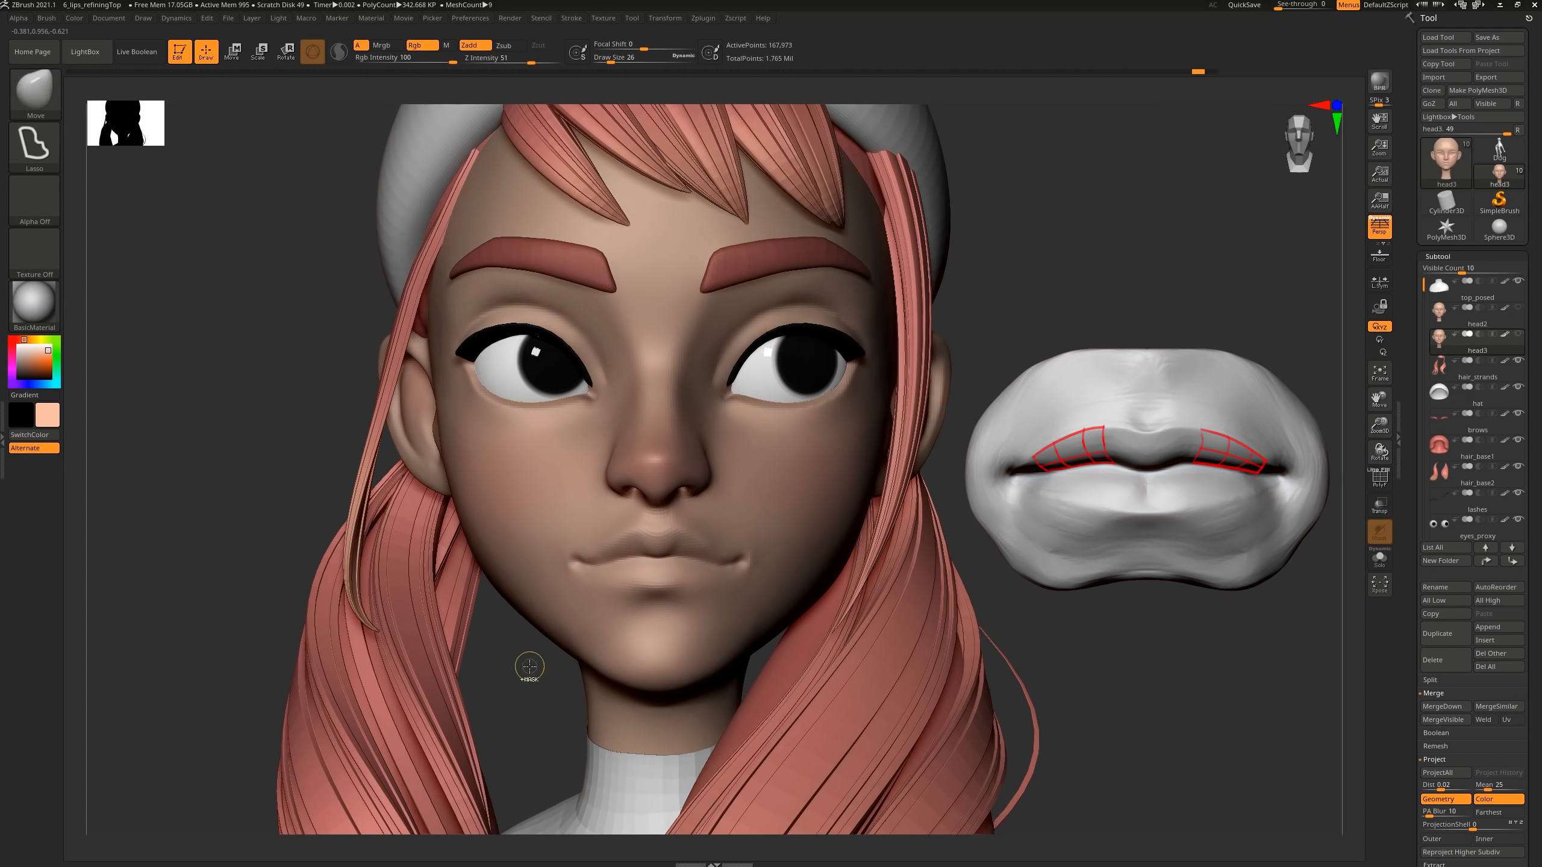
mouse_move(529, 666)
ctrl+mouse_down()
mouse_move(550, 583)
mouse_move(616, 560)
mouse_move(686, 565)
mouse_move(606, 605)
ctrl+mouse_up()
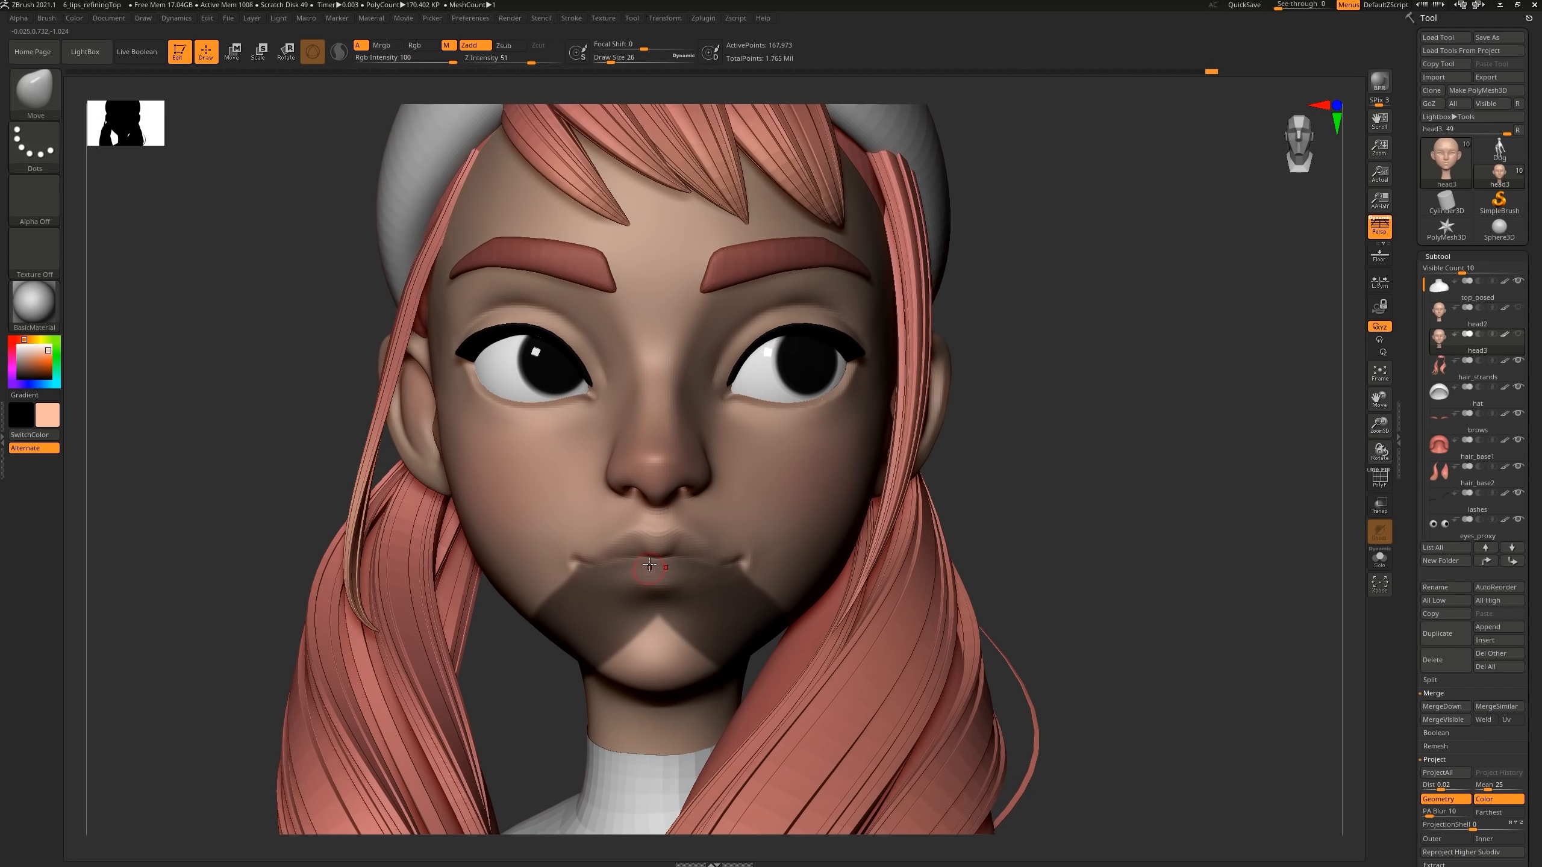
drag(485, 691, 254, 668)
key(space)
drag(689, 564, 692, 564)
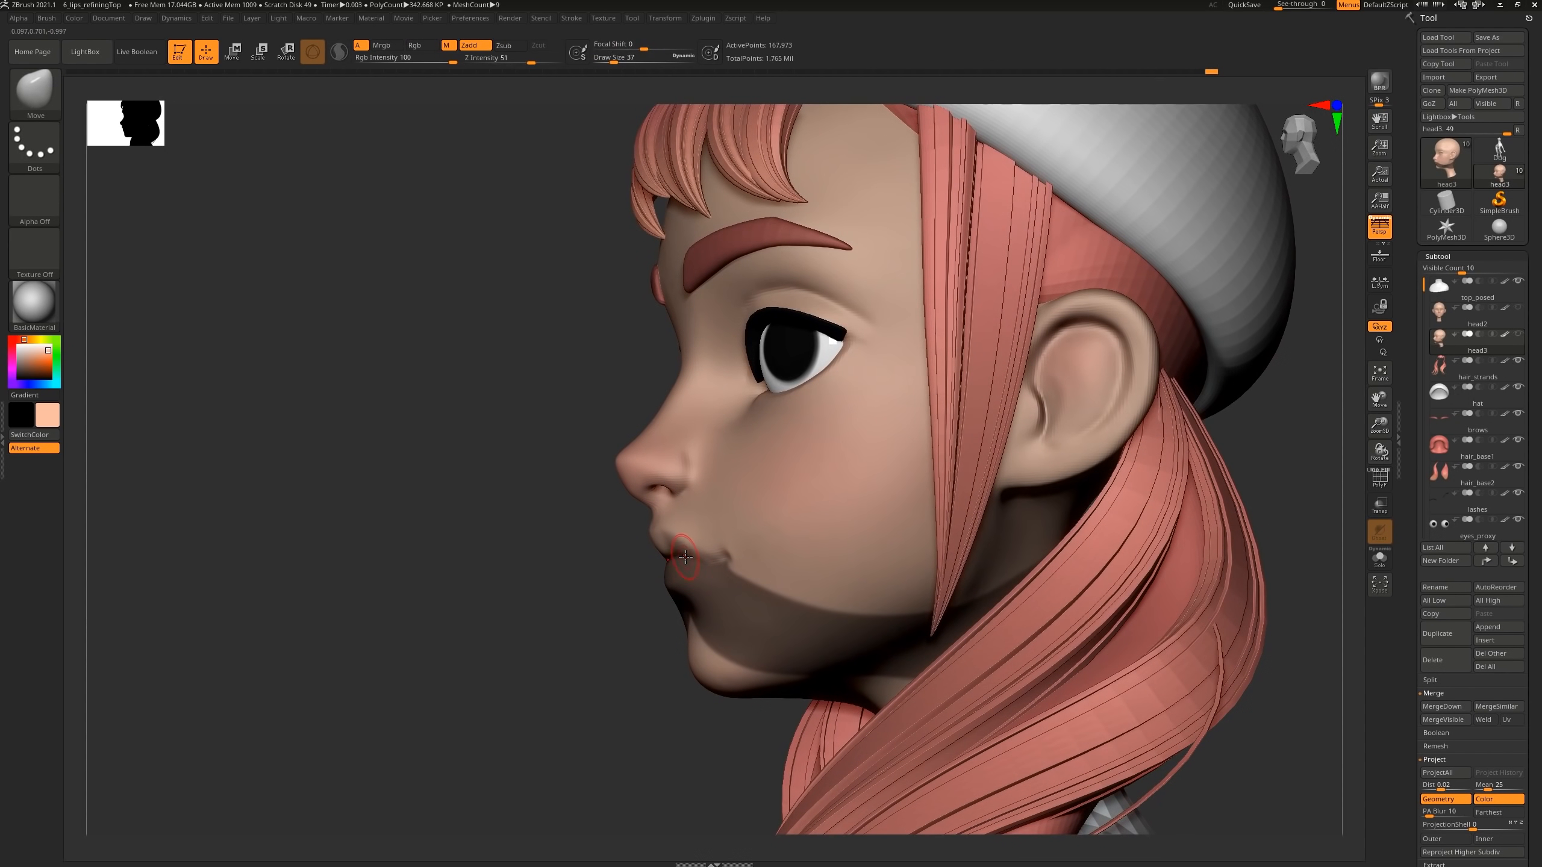
mouse_move(686, 559)
right_down()
mouse_move(747, 556)
mouse_move(668, 540)
mouse_move(592, 497)
mouse_move(656, 511)
right_up()
Carve the philtrum above the upper lip with subtractive ClayBuildup strokes, smooth it and switch to the Move brush
key(b)
key(c)
key(b)
mouse_move(510, 550)
right_down()
mouse_move(544, 551)
mouse_move(594, 516)
right_up()
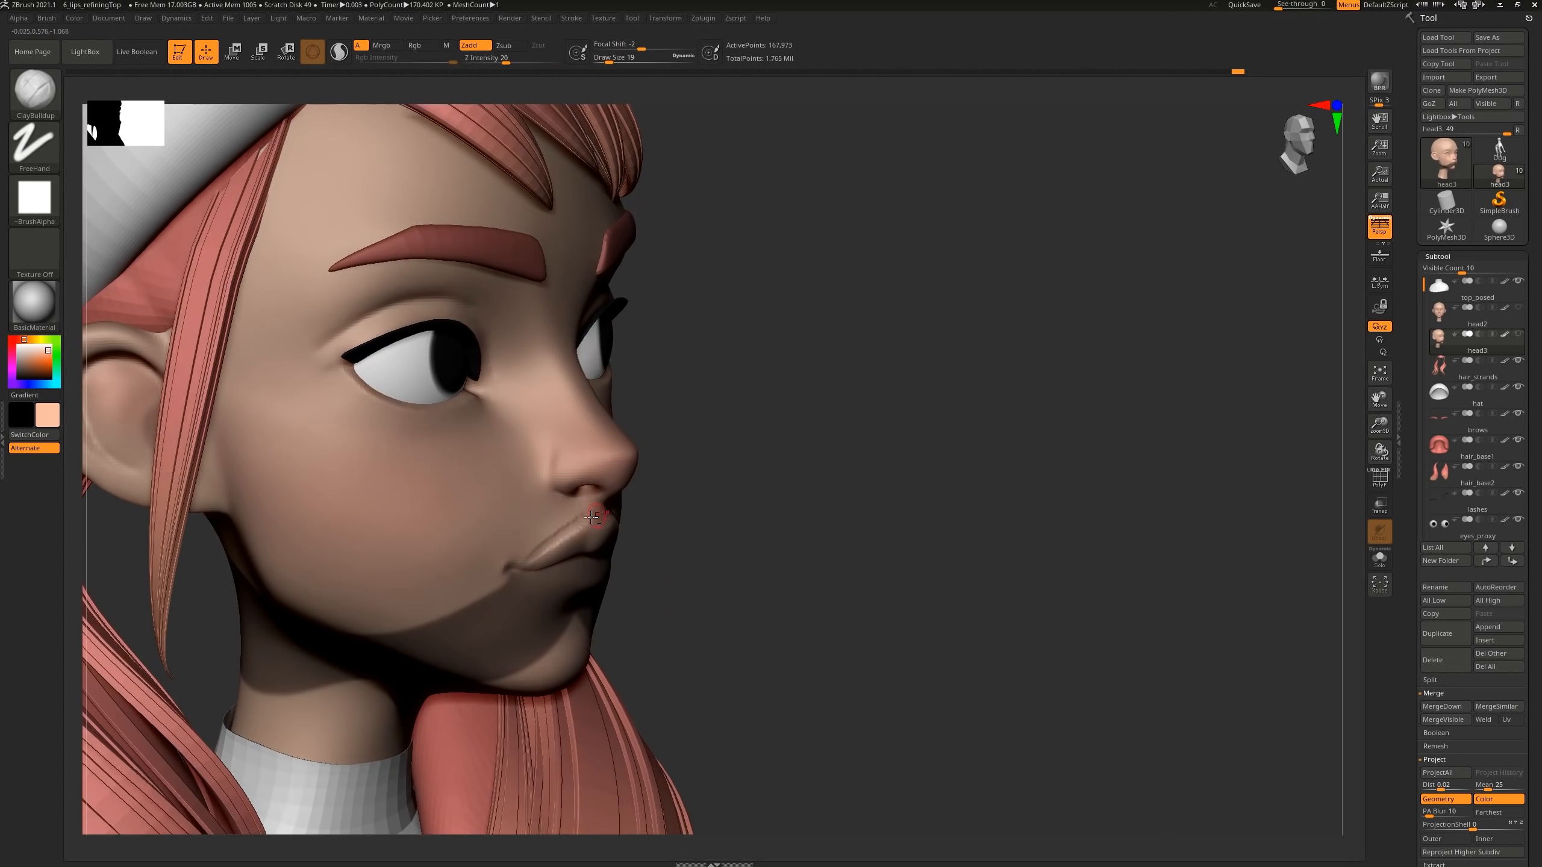
mouse_move(607, 515)
alt+mouse_down()
mouse_move(524, 555)
mouse_move(582, 520)
alt+mouse_up()
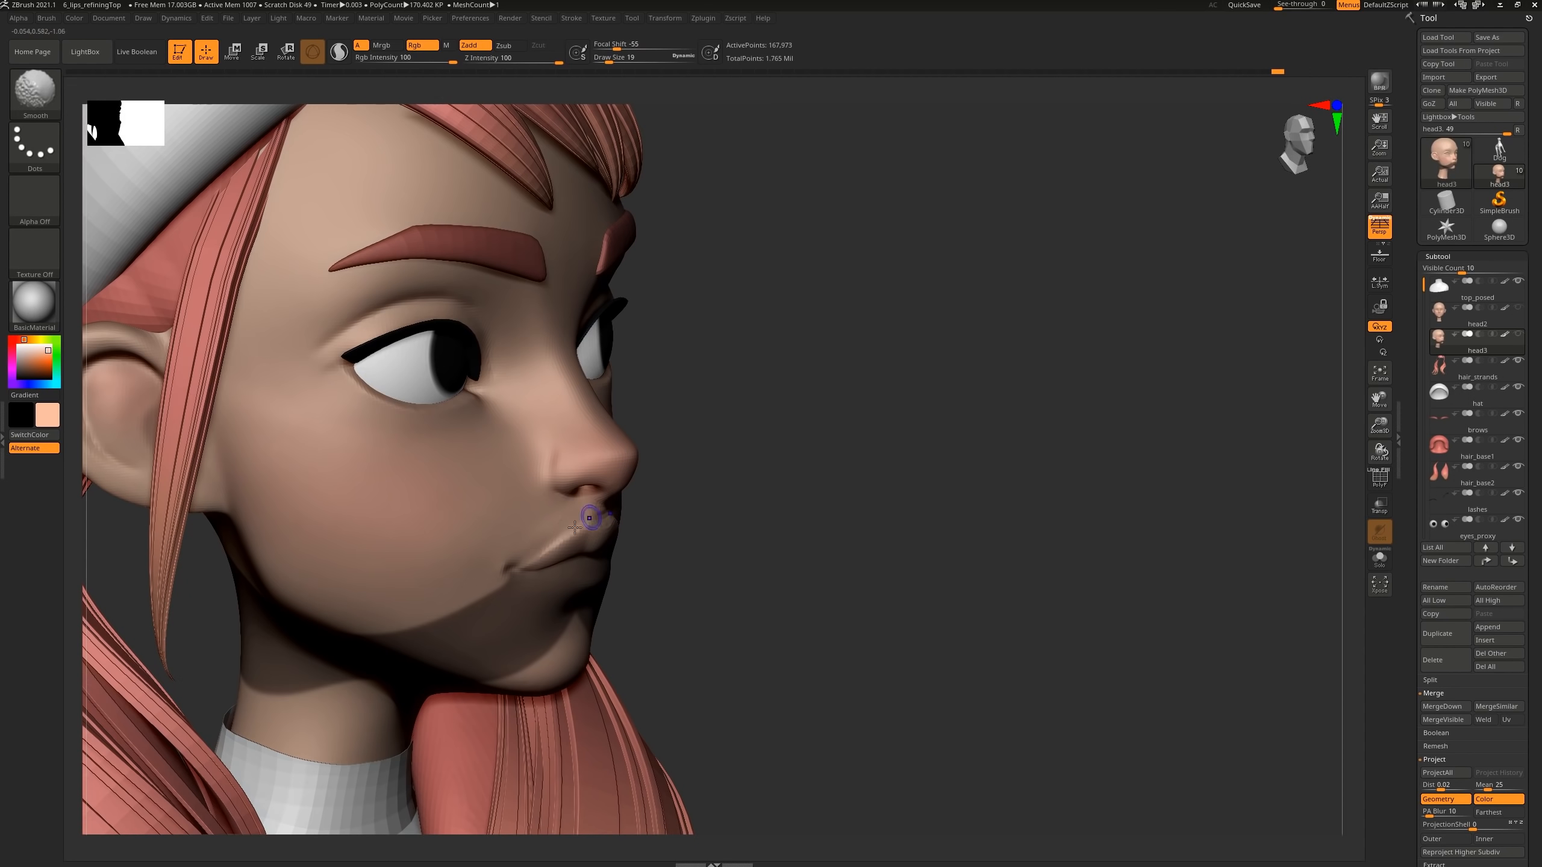
drag(759, 507, 650, 509)
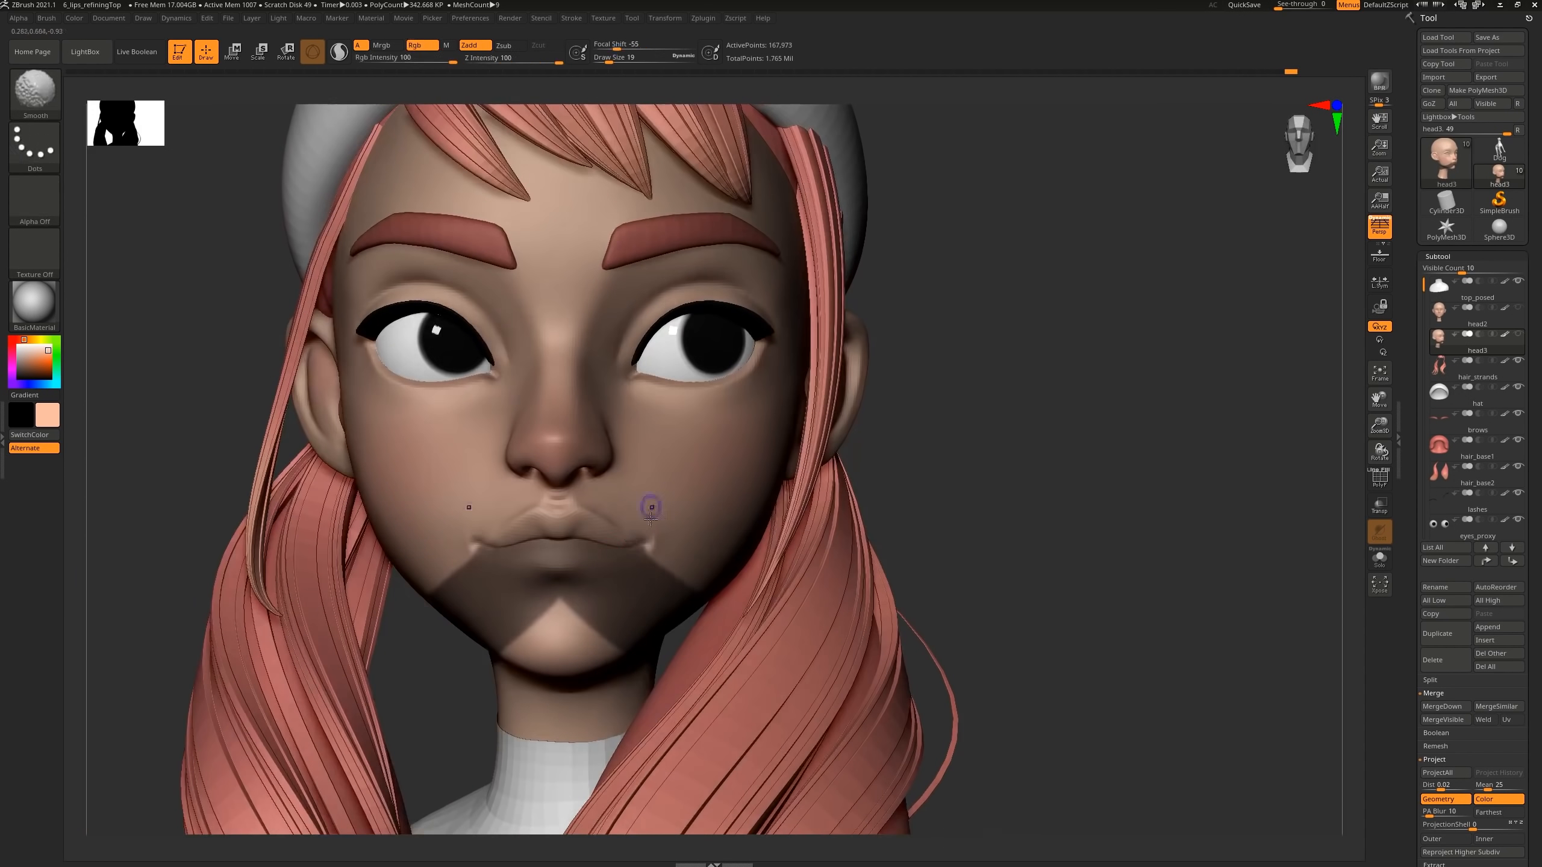
key(b)
key(m)
key(v)
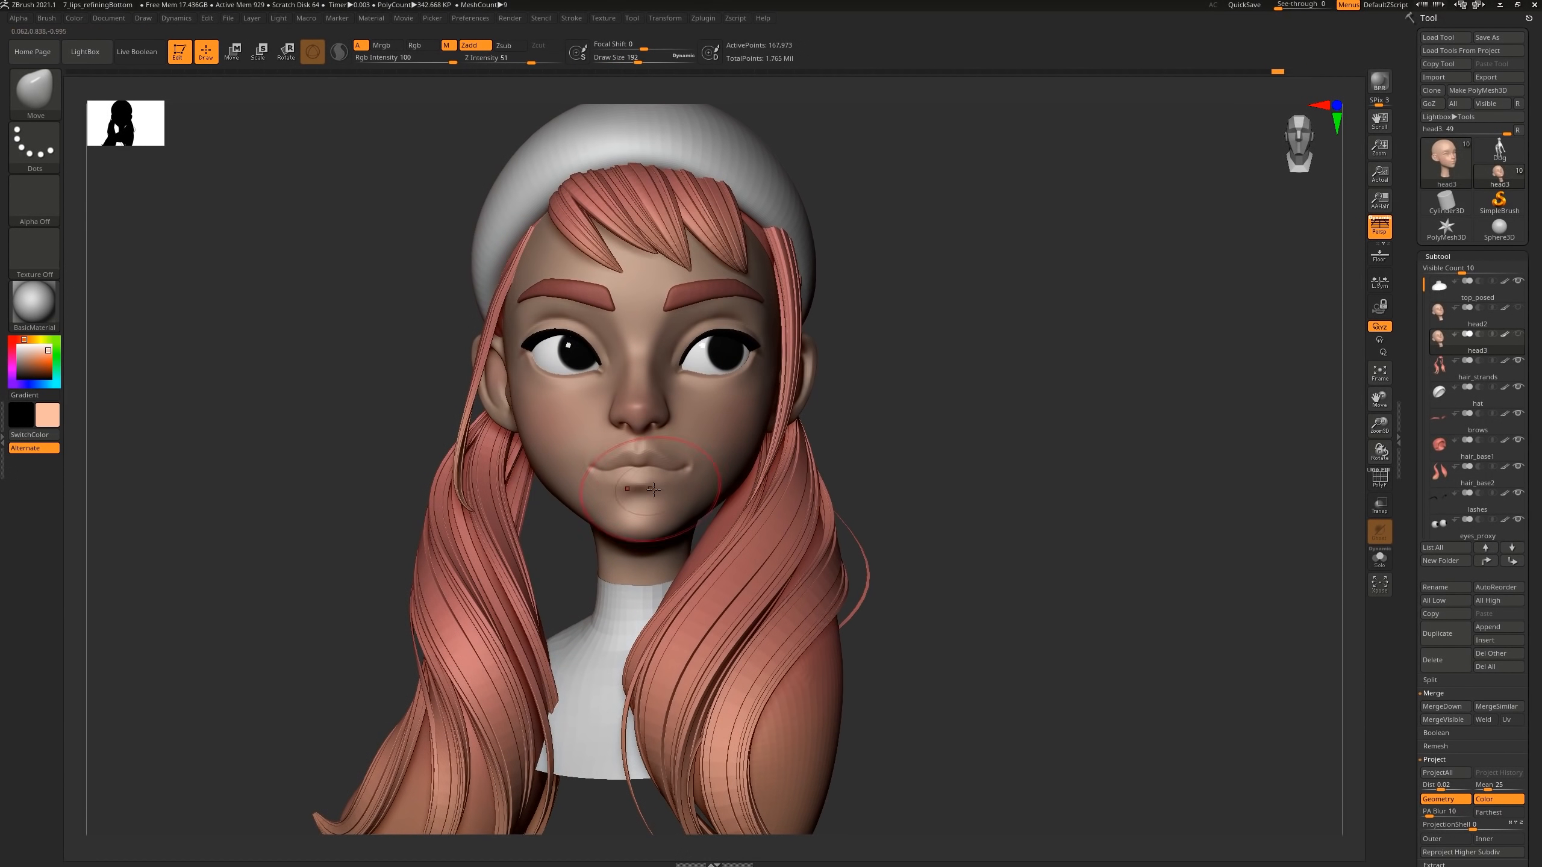
Refine the lower lip's volume with ClayBuildup, undoing the last change and setting the brush size to about 39
key(bracketleft)
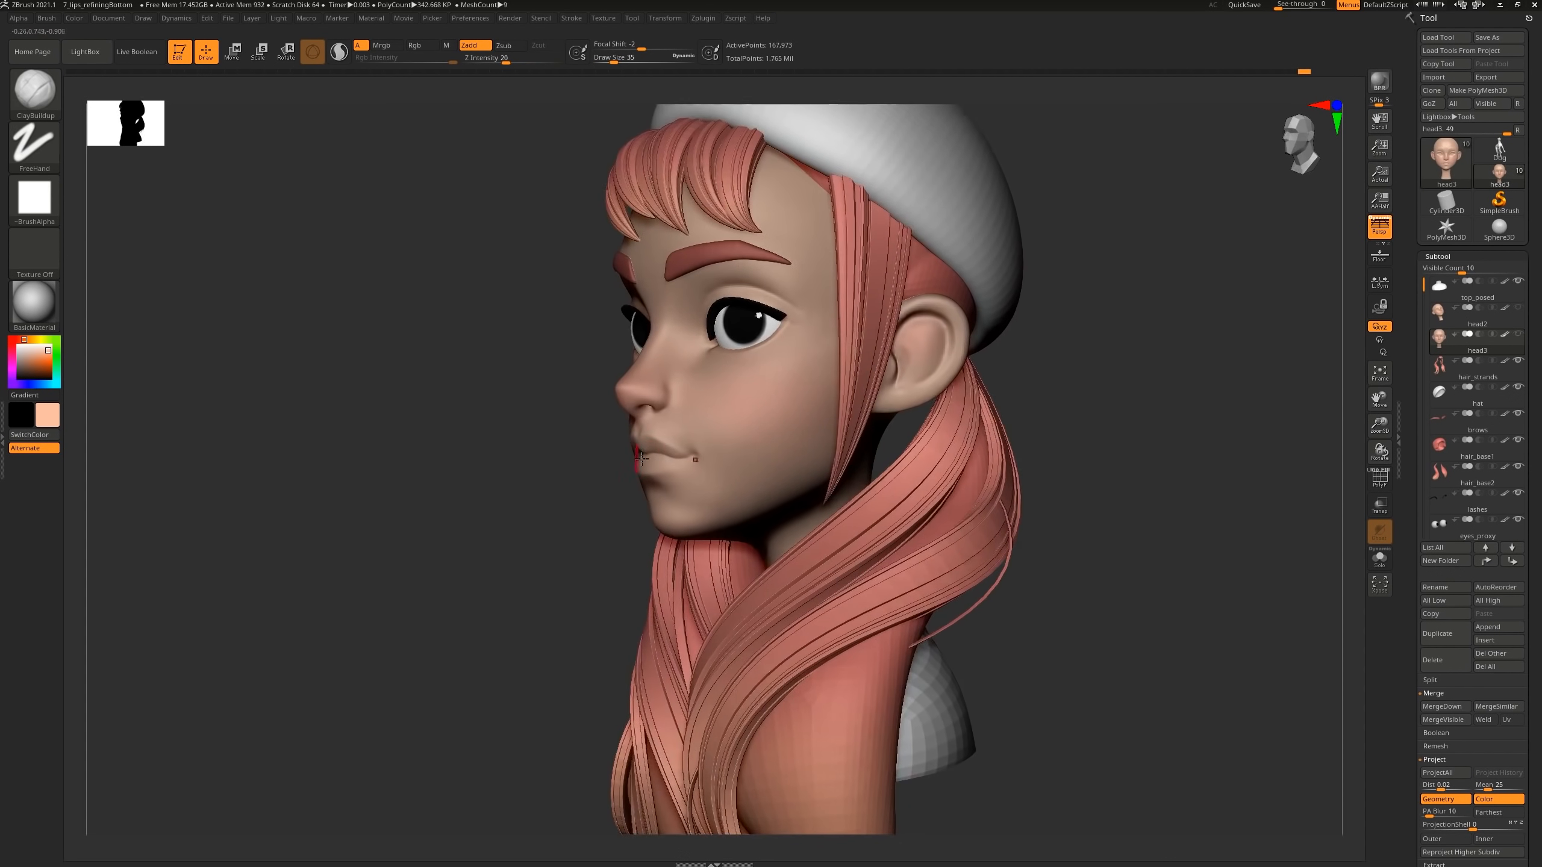
right_drag(641, 459, 789, 463)
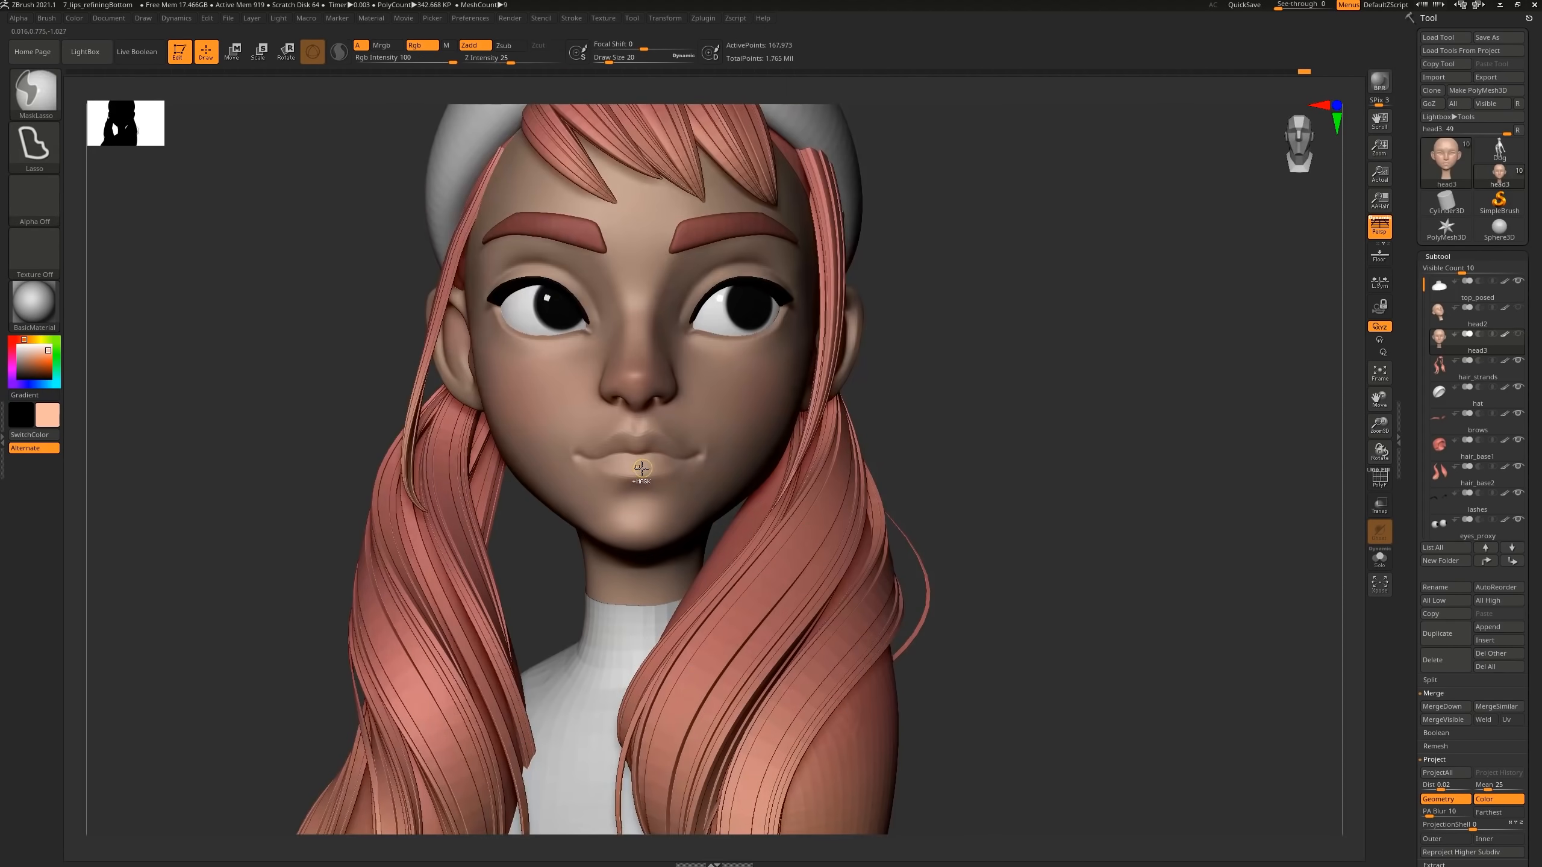
key(ctrl+z)
key(space)
drag(635, 467, 638, 465)
right_drag(644, 456, 535, 458)
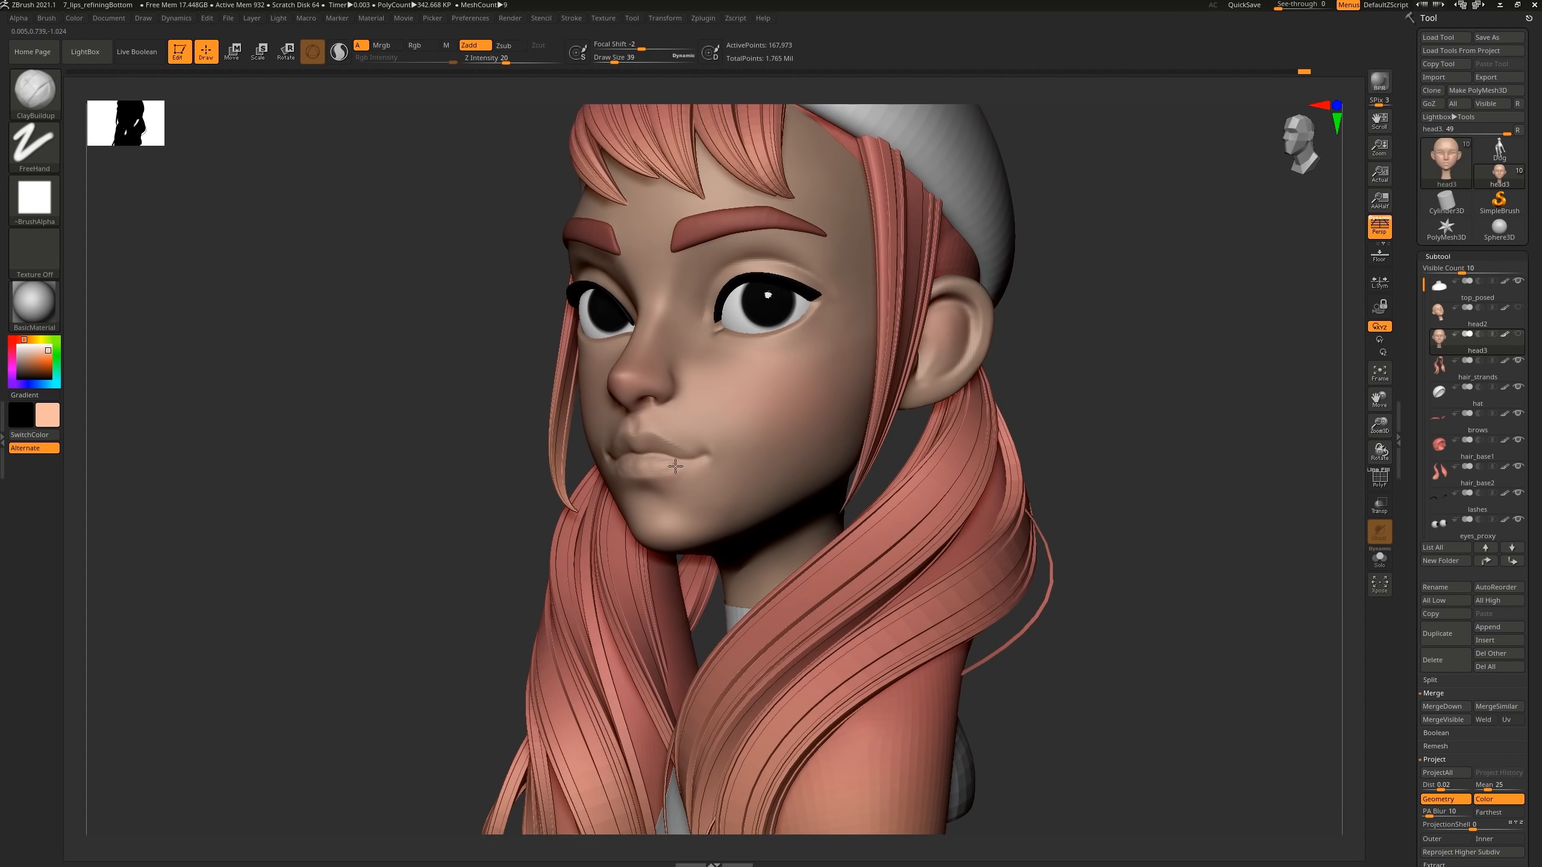
Define the lower lip's edge towards the mouth corner with DamStandard at size 50
right_drag(675, 466, 728, 466)
key(space)
drag(693, 466, 677, 465)
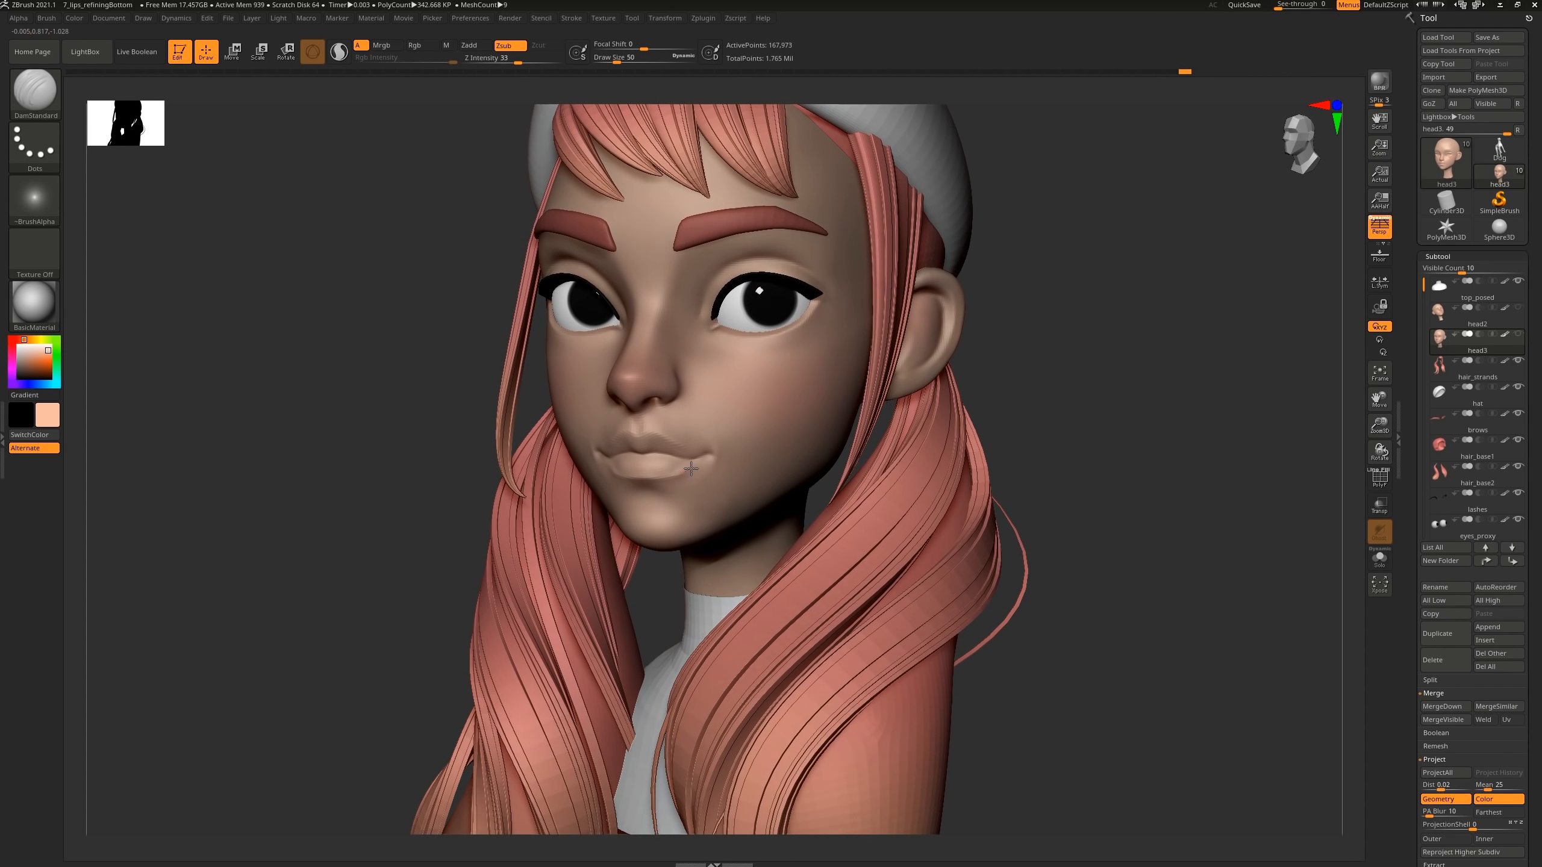
drag(703, 459, 711, 452)
Build up the transition between the lower lip and mouth corner with a smaller ClayBuildup brush and smooth the strokes
key(b)
key(c)
key(b)
mouse_move(711, 455)
right_down()
mouse_move(698, 470)
mouse_move(738, 477)
mouse_move(716, 474)
right_up()
shift+drag(713, 467, 692, 477)
right_drag(692, 477, 711, 474)
shift+drag(711, 462, 688, 479)
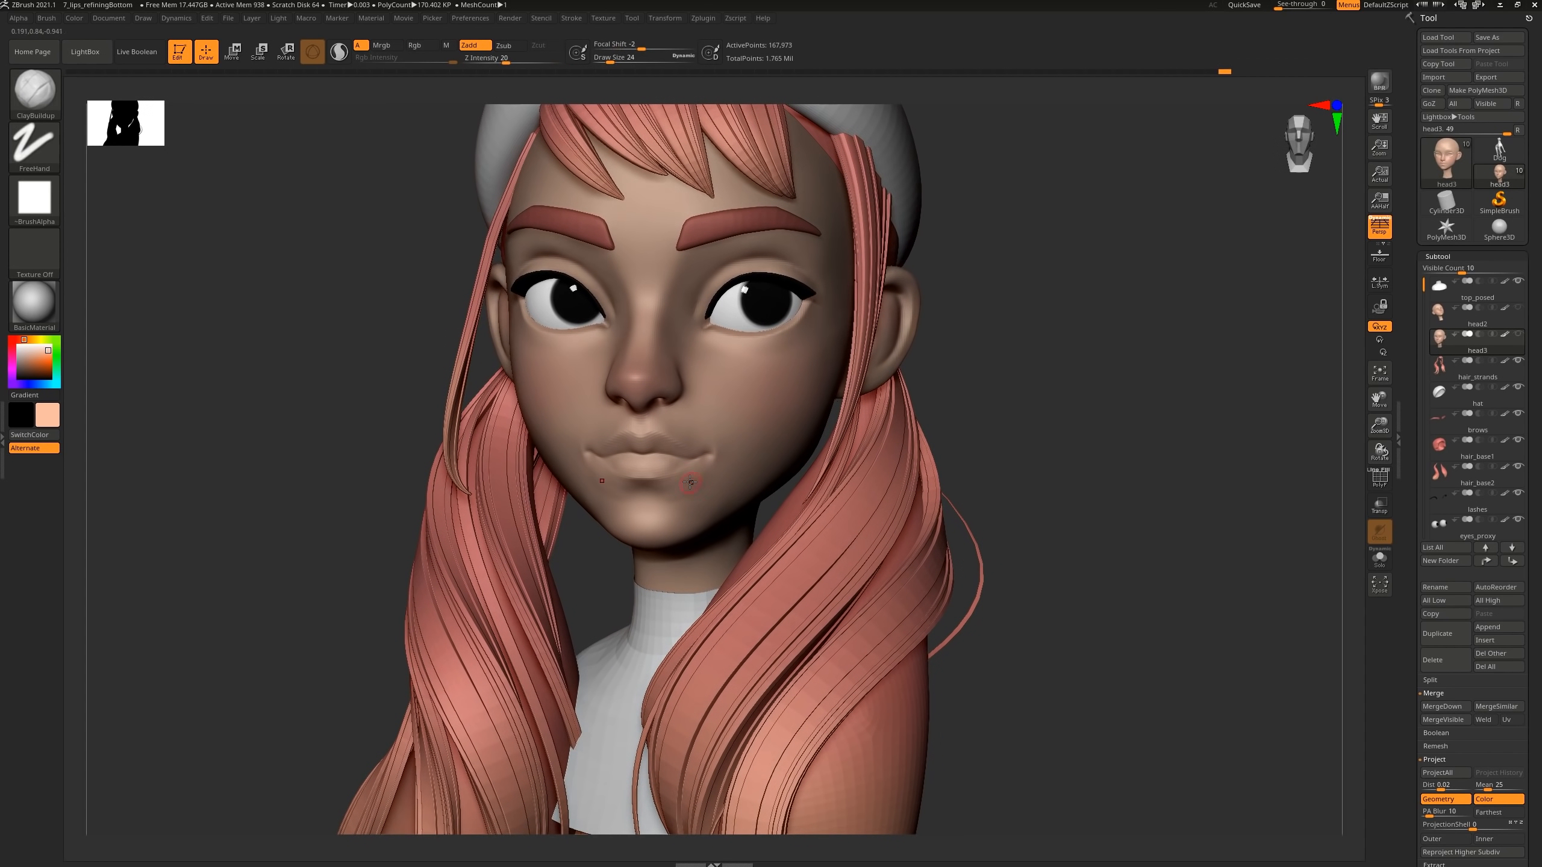
right_drag(631, 486, 653, 489)
key(space)
drag(643, 491, 677, 495)
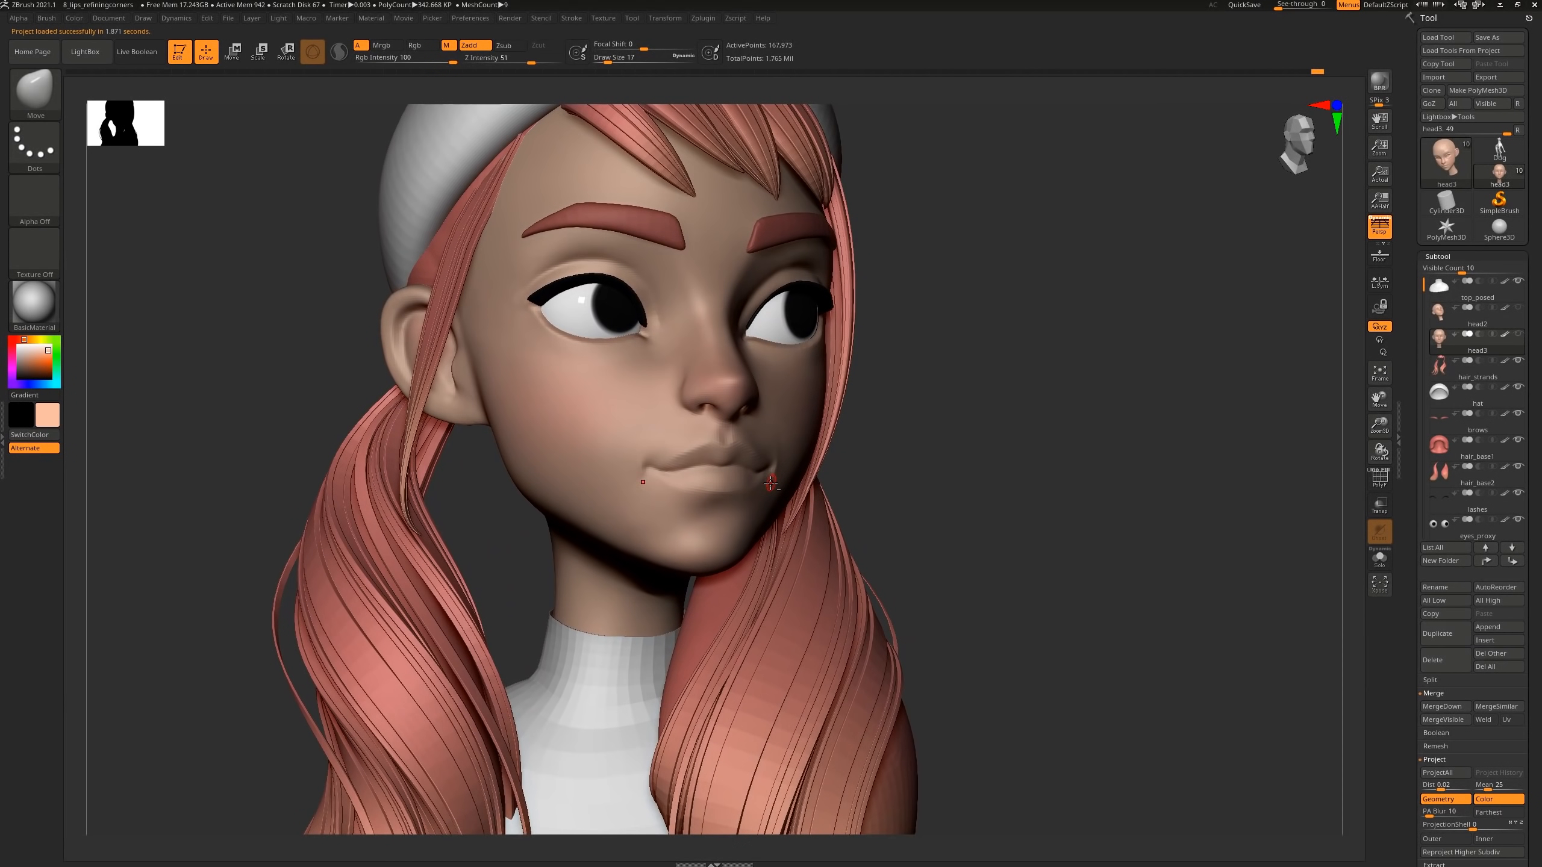
Add volume around the mouth corners with ClayBuildup, from a three-quarter view, reducing the brush size to about 14
key(b)
key(c)
key(b)
mouse_move(645, 488)
alt+right_down()
mouse_move(648, 504)
mouse_move(662, 494)
mouse_move(645, 493)
mouse_move(653, 478)
alt+right_up()
key(bracketright)
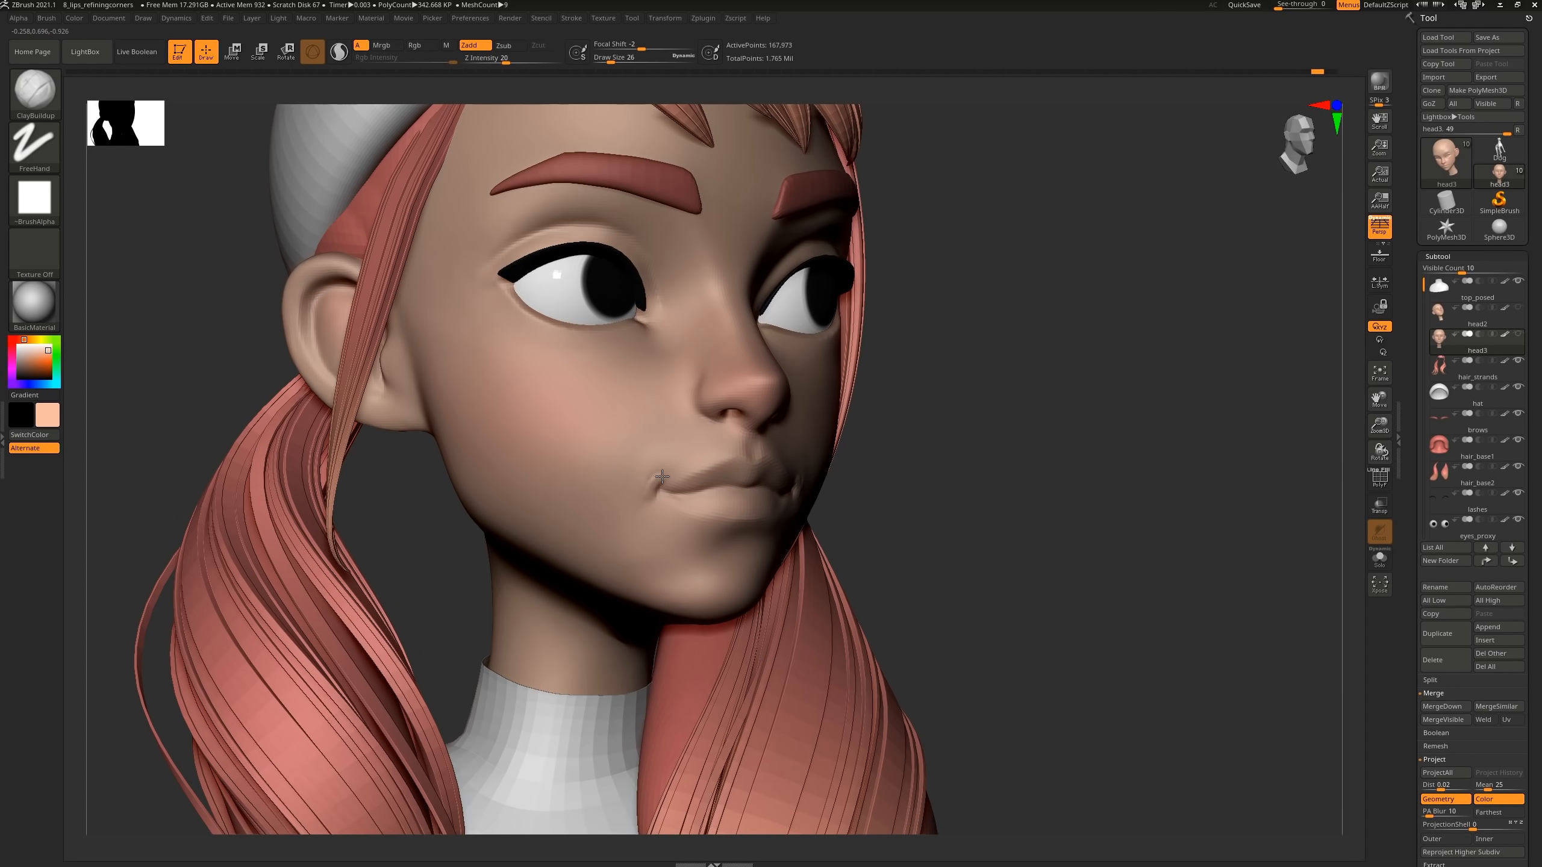
drag(653, 484, 636, 523)
right_drag(637, 548, 643, 504)
key(s)
drag(644, 503, 634, 504)
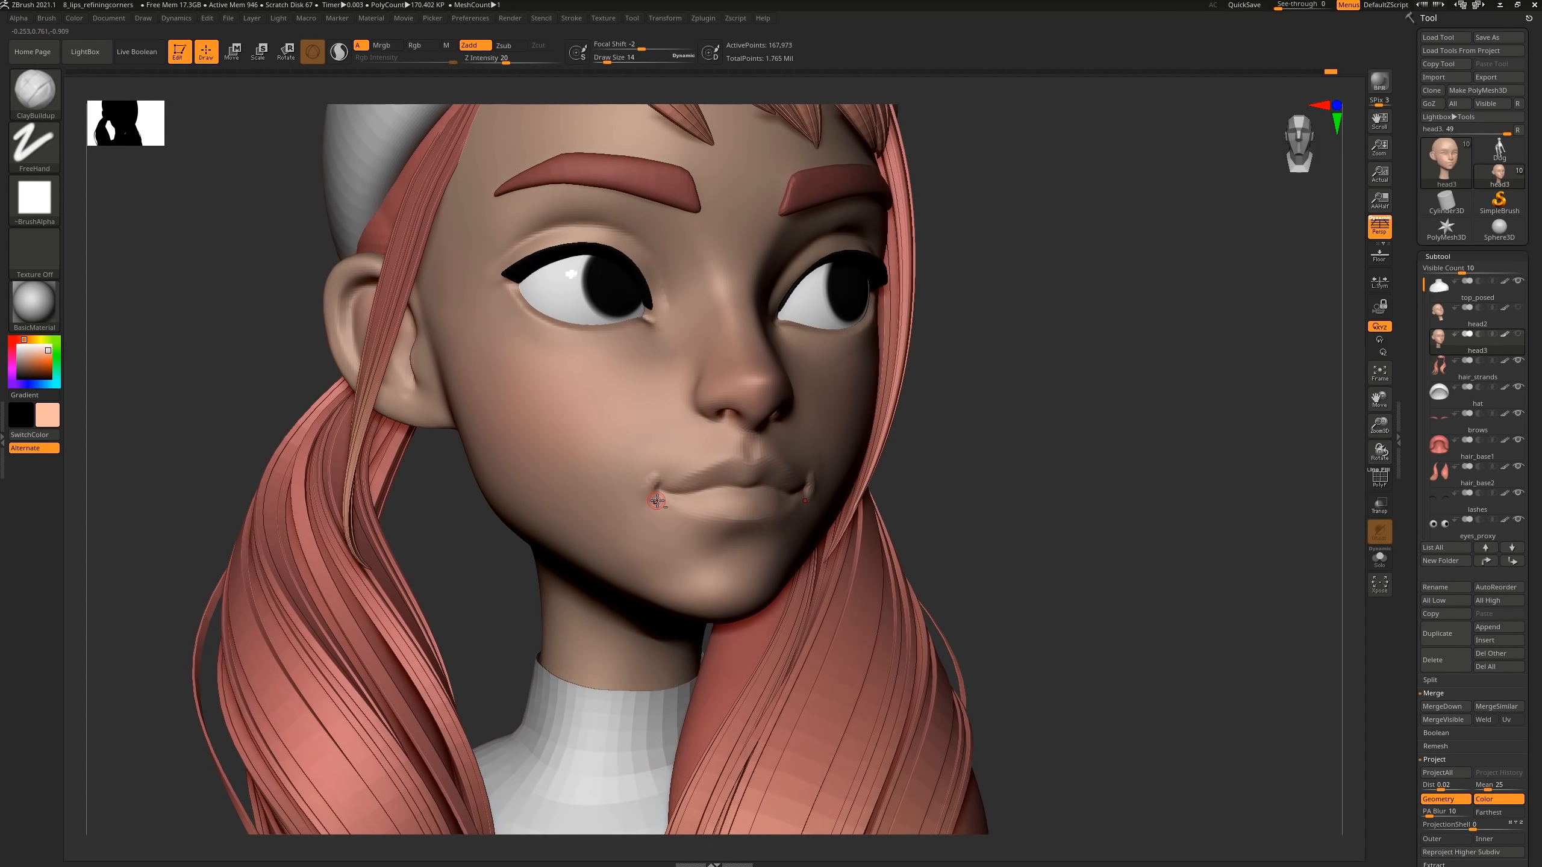
Deepen the creases at the mouth corners with DamStandard at size 14
key(b)
key(d)
key(s)
mouse_move(686, 502)
right_down()
mouse_move(656, 490)
mouse_move(725, 489)
right_up()
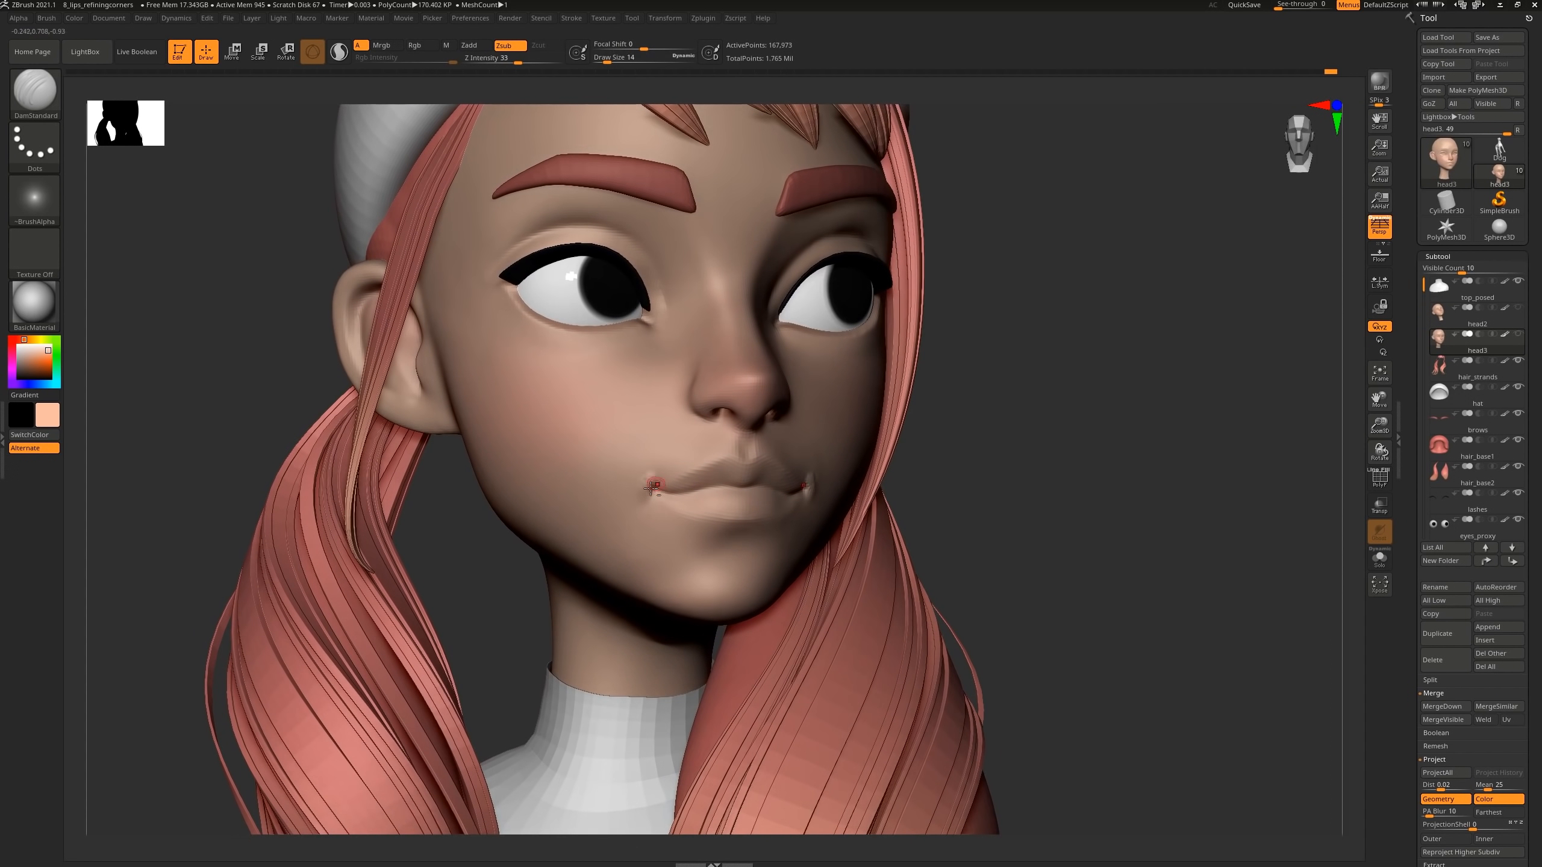
Smooth the areas around the mouth corners into the cheeks, setting the brush size to 42
right_drag(622, 481, 635, 481)
mouse_move(634, 497)
shift+mouse_down()
mouse_move(660, 475)
mouse_move(615, 510)
mouse_move(630, 522)
shift+mouse_up()
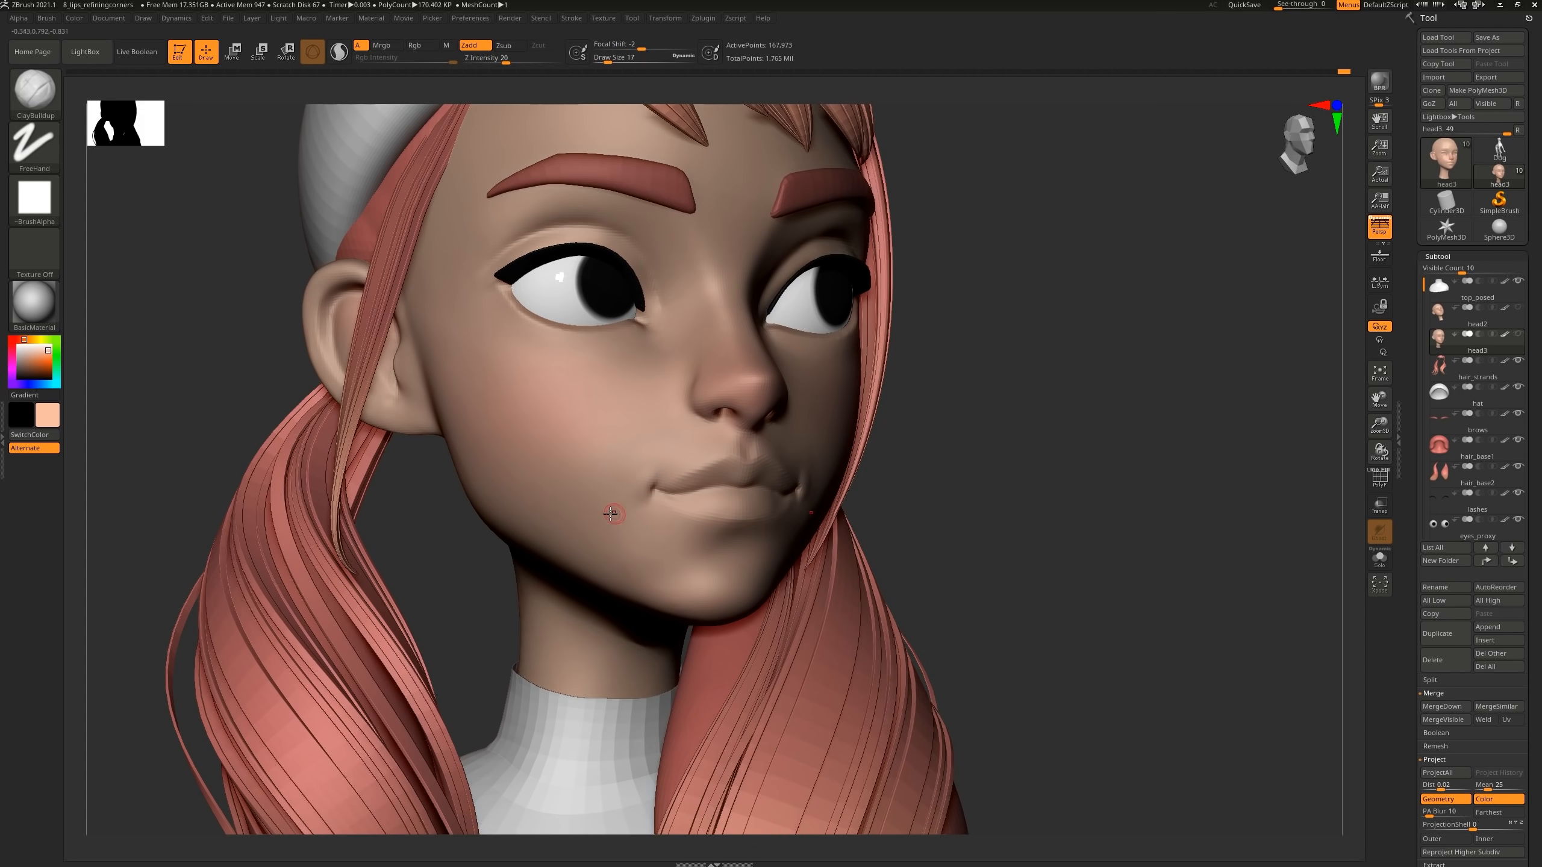
shift+right_drag(611, 512, 568, 510)
key(space)
drag(821, 480, 830, 480)
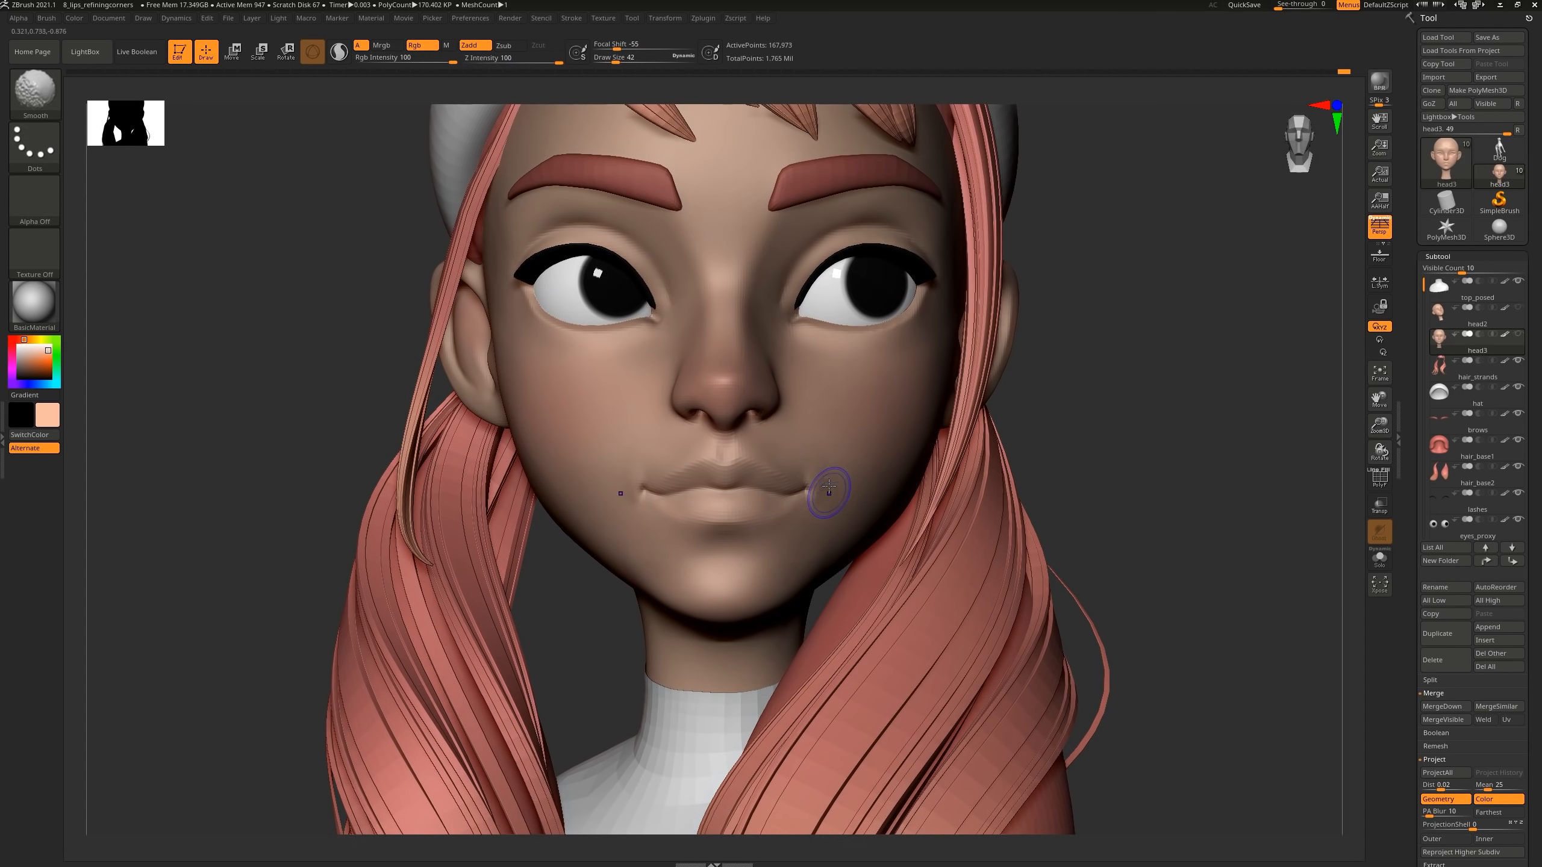